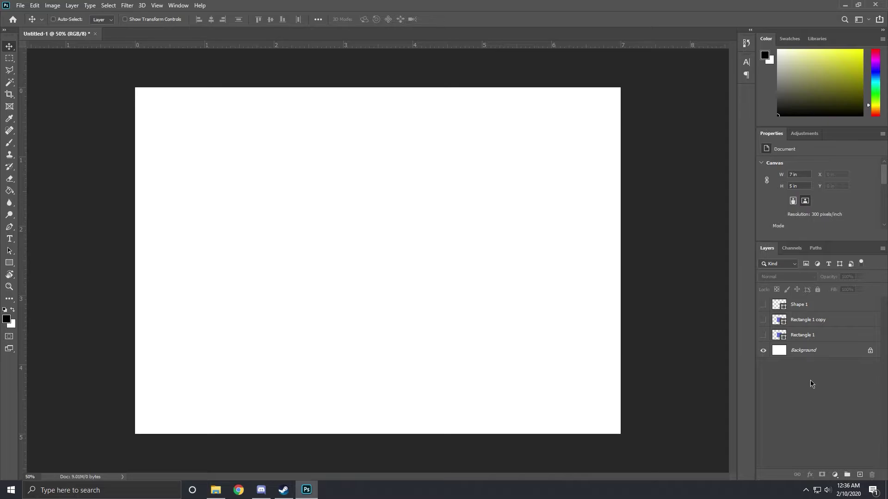
# Show the Rectangle 1 copy layer and free-transform its blue square to about 673 × 643 px.
pyautogui.click(797, 306)
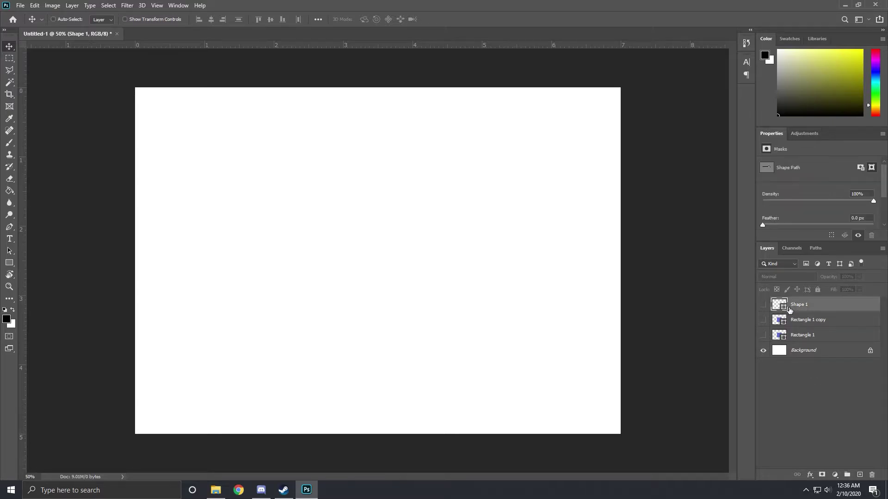
pyautogui.click(763, 319)
pyautogui.click(786, 320)
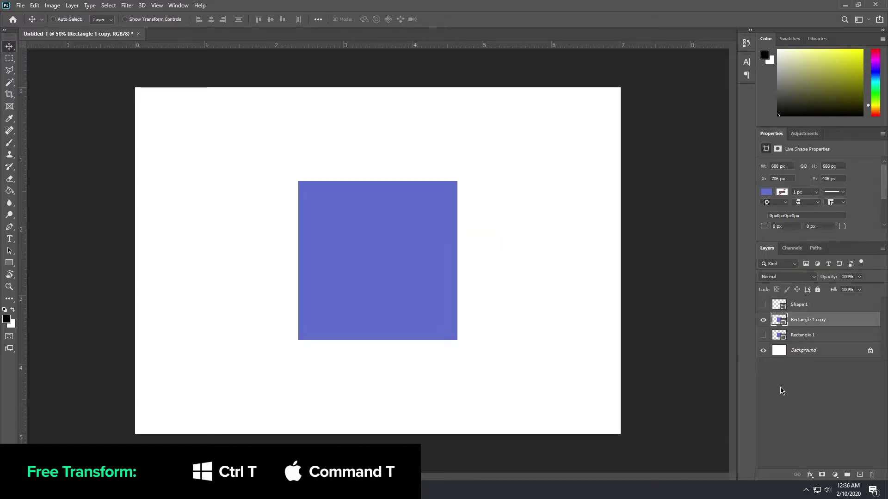
pyautogui.hotkey('ctrl', 't')
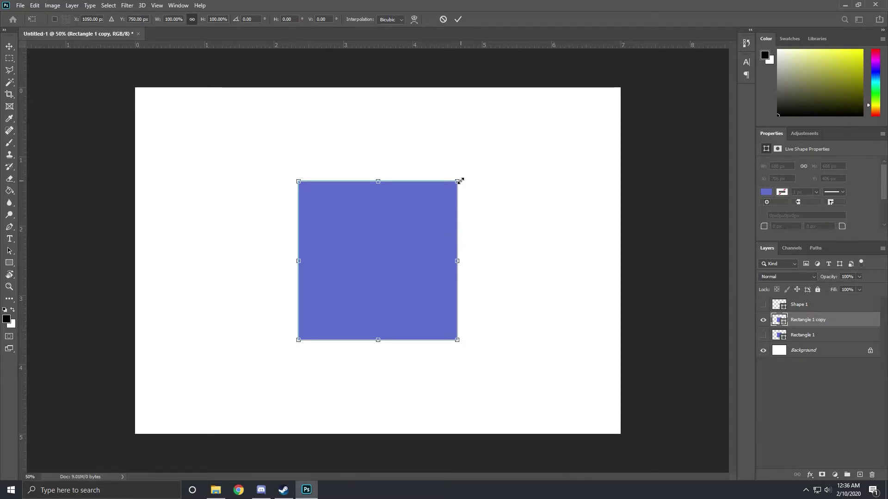
pyautogui.moveTo(459, 181)
pyautogui.mouseDown()
pyautogui.moveTo(556, 199)
pyautogui.moveTo(481, 206)
pyautogui.moveTo(513, 186)
pyautogui.moveTo(456, 206)
pyautogui.moveTo(473, 208)
pyautogui.moveTo(456, 190)
pyautogui.mouseUp()
pyautogui.press('Return')
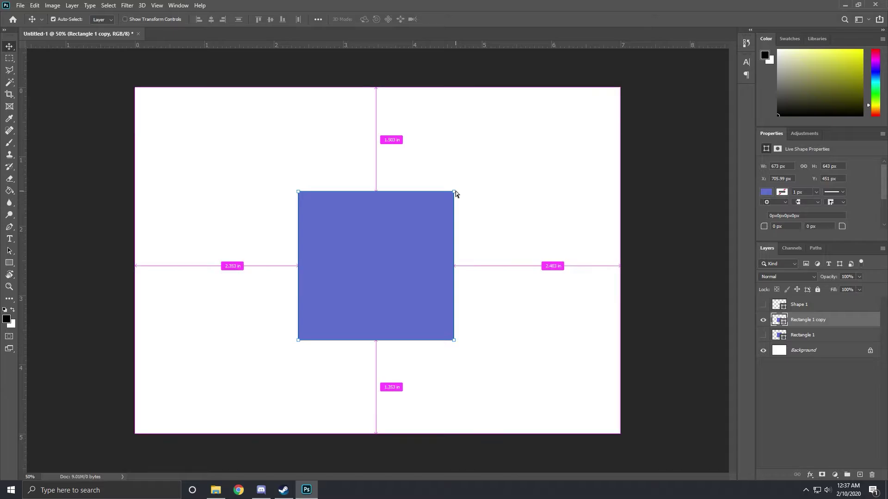
pyautogui.hotkey('ctrl', 't')
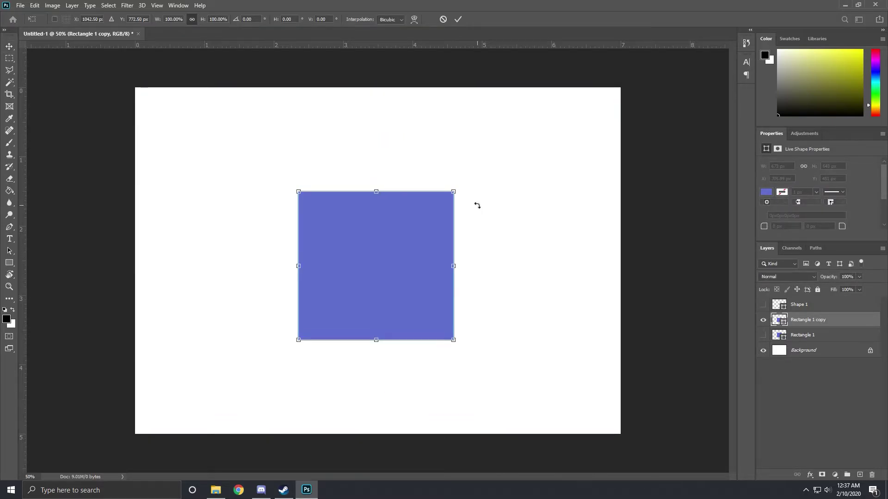
pyautogui.press('Return')
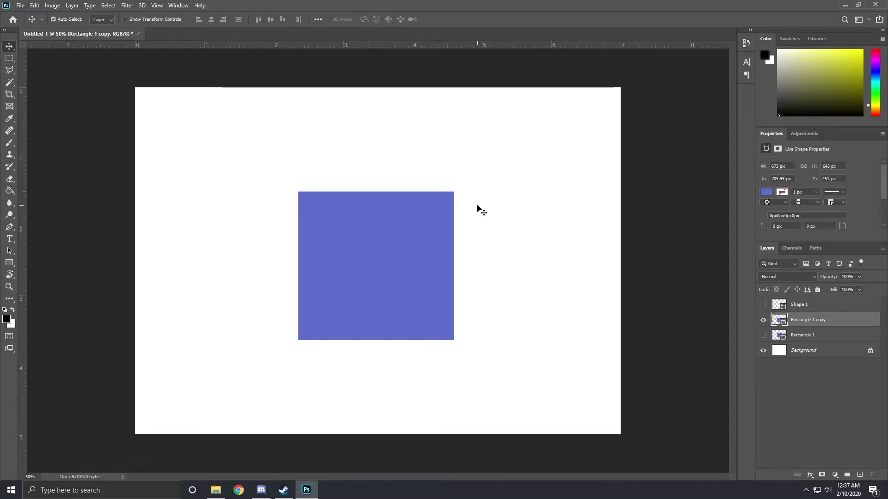
# Toggle the rulers off and on several times, leaving them displayed around the canvas.
pyautogui.hotkey('ctrl', 'r')
pyautogui.press('ctrl')
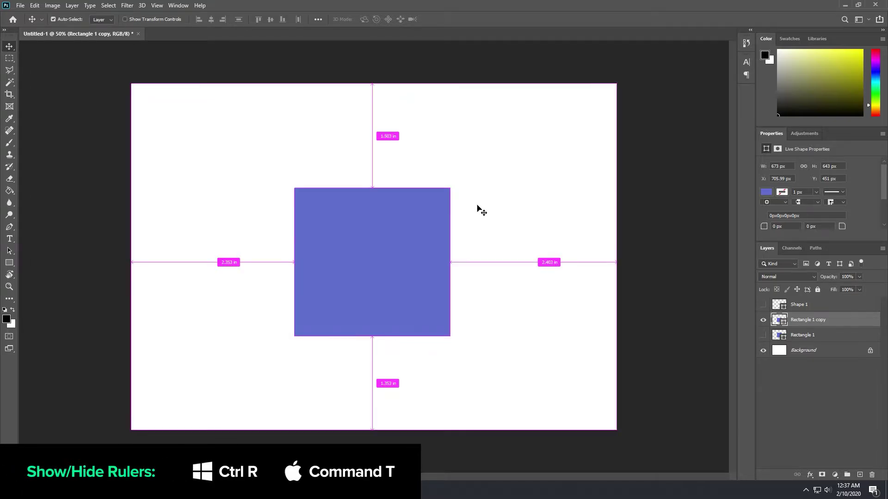
pyautogui.hotkey('ctrl', 'r')
pyautogui.hotkey('ctrl', 'r')
pyautogui.hotkey('ctrl', 'r')
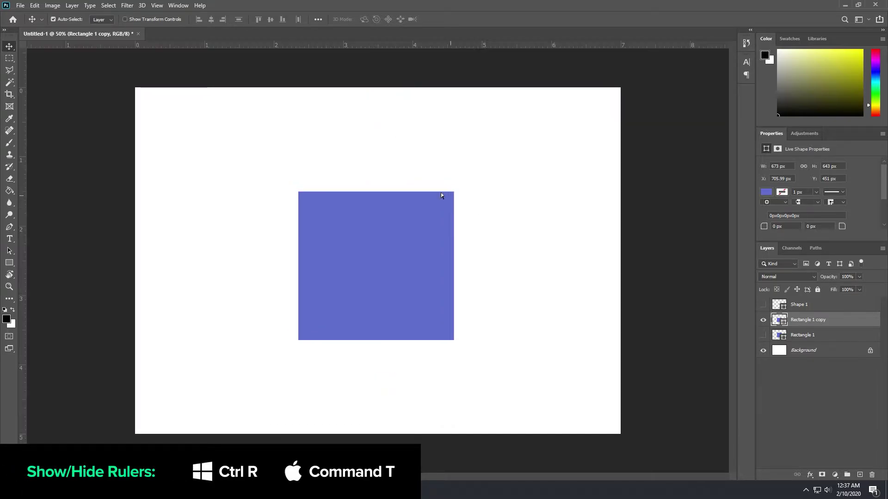
pyautogui.hotkey('ctrl', 'r')
pyautogui.hotkey('ctrl', 'r')
pyautogui.press('ctrl')
pyautogui.hotkey('ctrl', 'r')
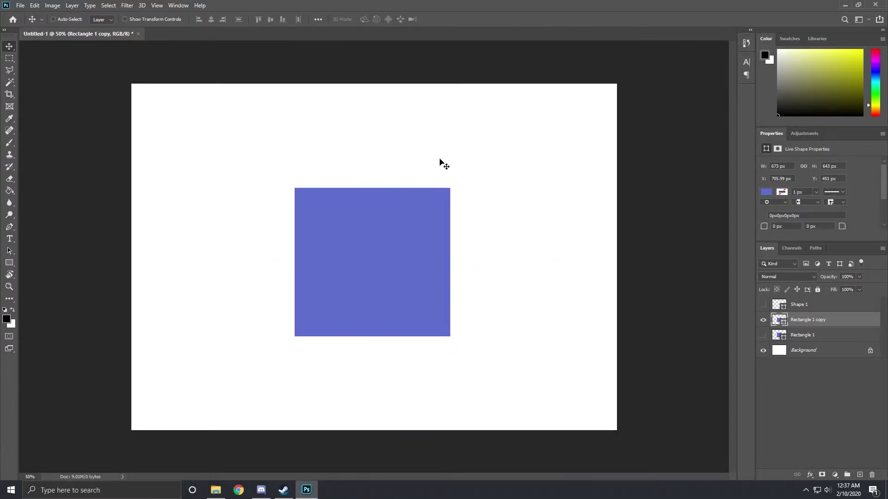
pyautogui.press('ctrl')
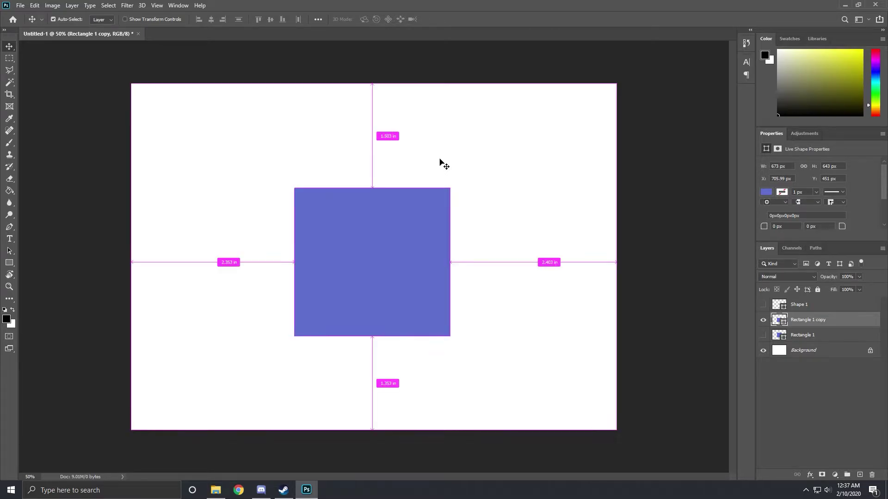
pyautogui.hotkey('ctrl', 'r')
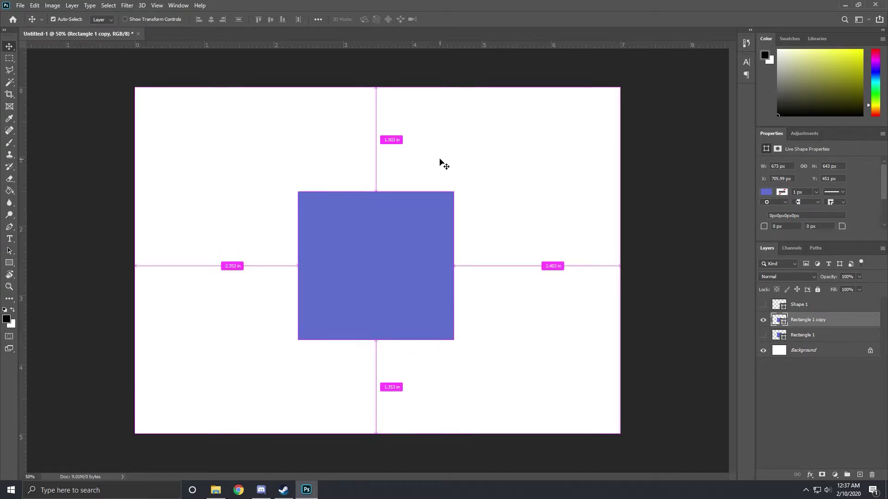
pyautogui.hotkey('ctrl', 'r')
pyautogui.hotkey('ctrl', 'r')
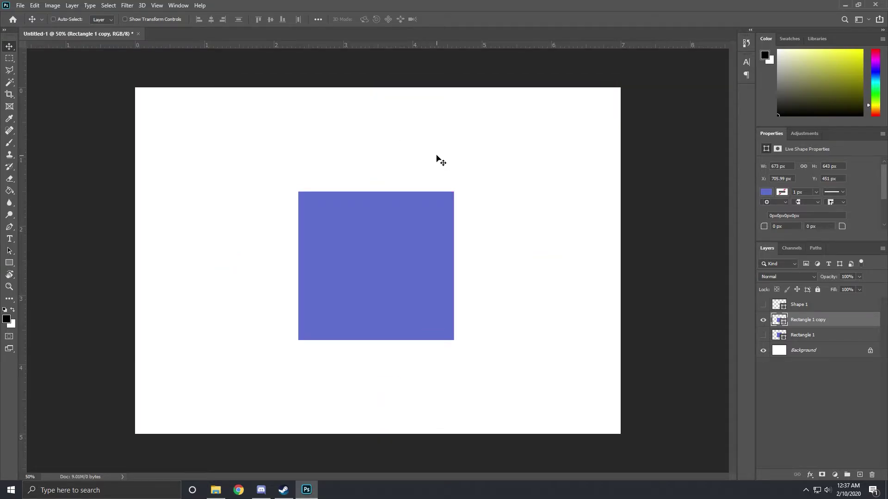
pyautogui.click(158, 5)
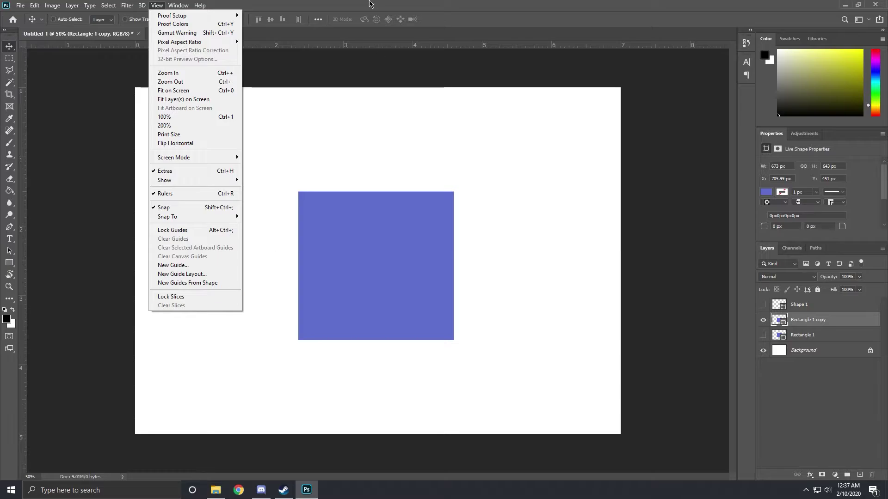
pyautogui.click(411, 65)
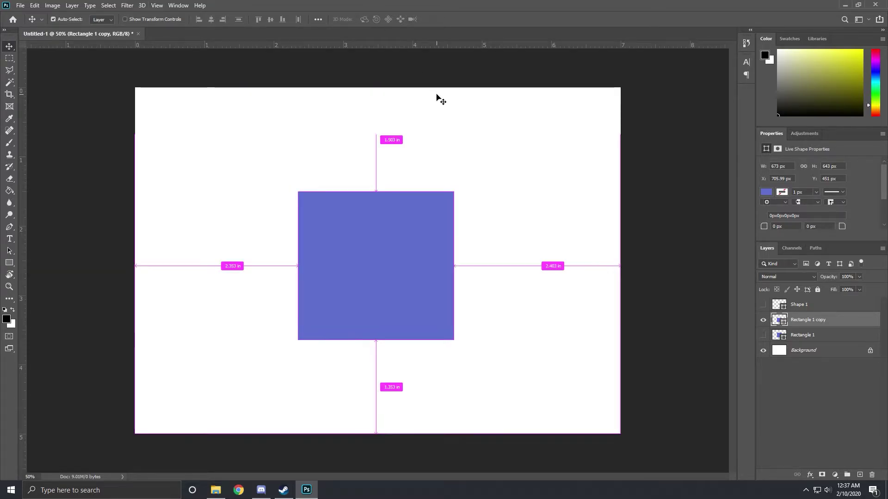
pyautogui.hotkey('ctrl', 'r')
pyautogui.hotkey('ctrl', 'r')
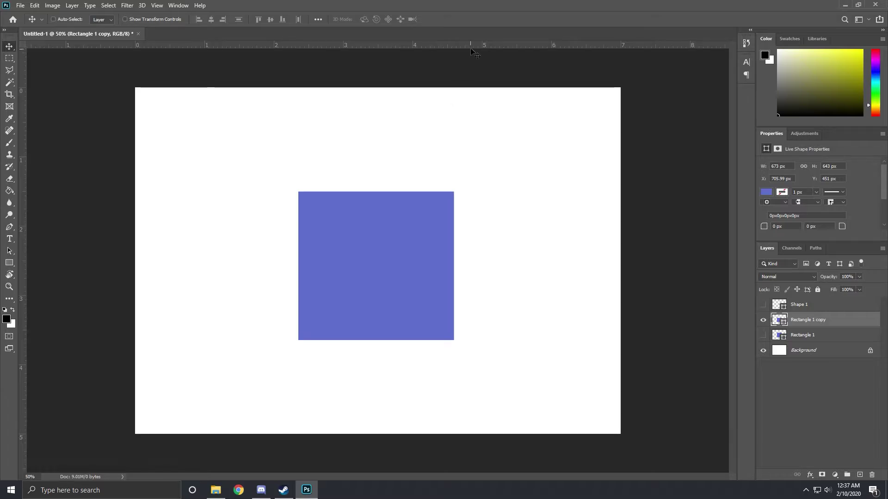
# Add a horizontal guide across the canvas, centre the square on it at about X 714, Y 389 px, and toggle the guide's visibility.
pyautogui.moveTo(472, 45); pyautogui.dragTo(557, 254)
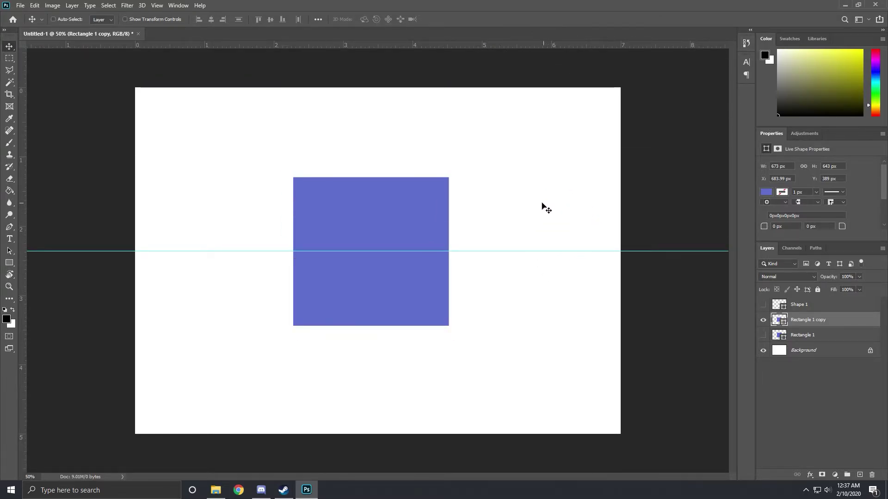
pyautogui.moveTo(446, 199); pyautogui.dragTo(452, 199)
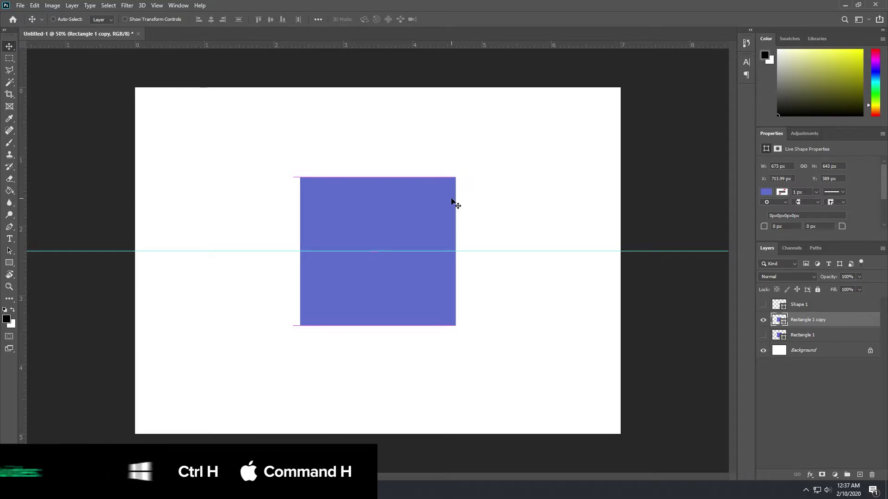
pyautogui.hotkey('ctrl', 'h')
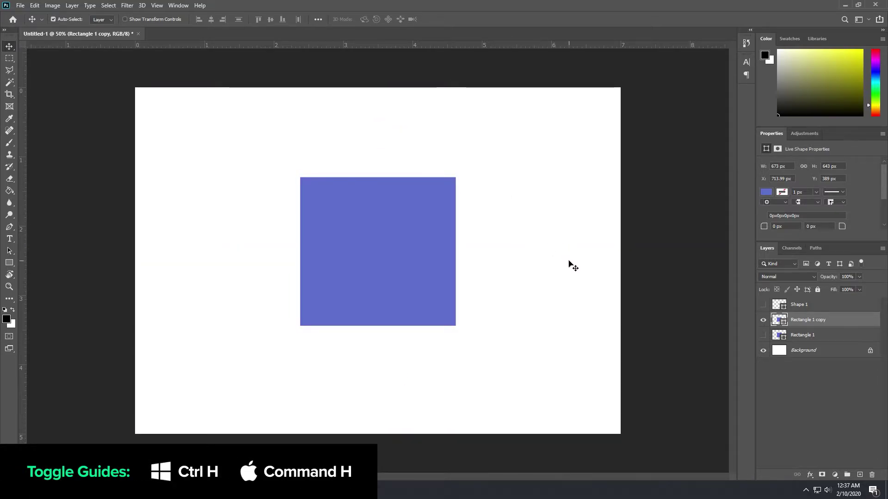
pyautogui.press('ctrl')
pyautogui.hotkey('ctrl', 'h')
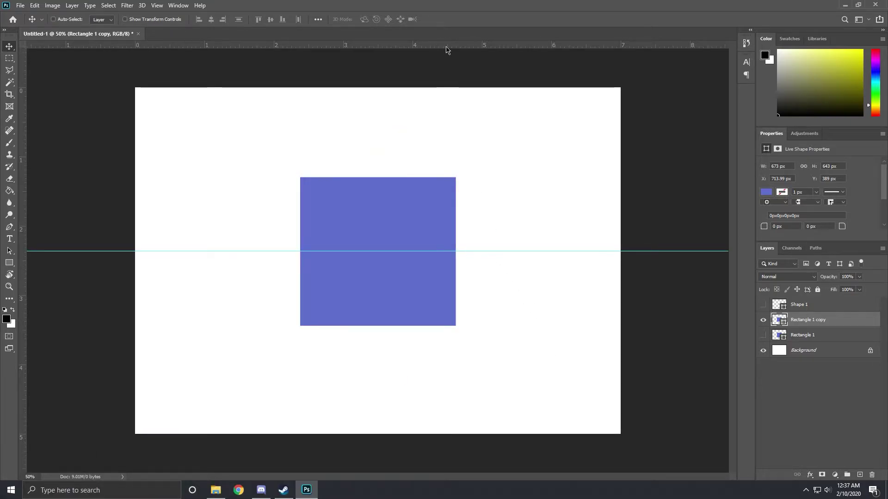
# Add horizontal guides along the square's upper and lower edges and toggle all guides off and on, leaving them shown.
pyautogui.moveTo(447, 46); pyautogui.dragTo(464, 178)
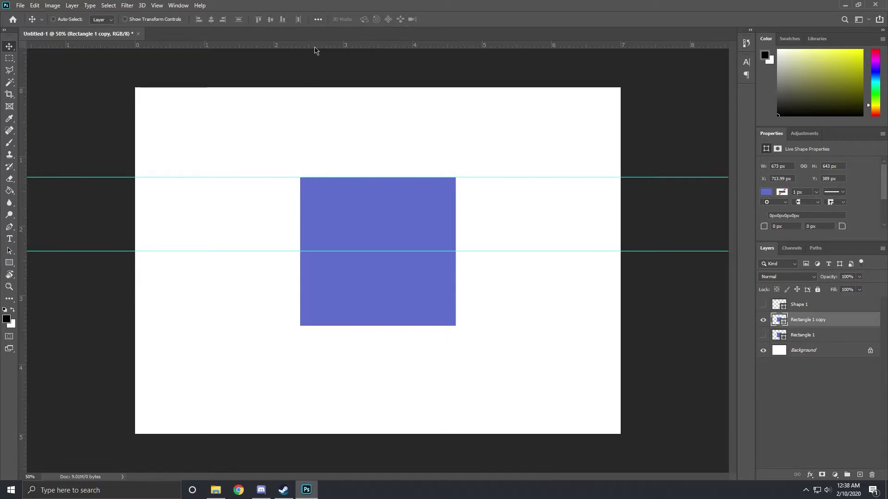
pyautogui.moveTo(314, 46); pyautogui.dragTo(520, 326)
pyautogui.hotkey('ctrl', 'h')
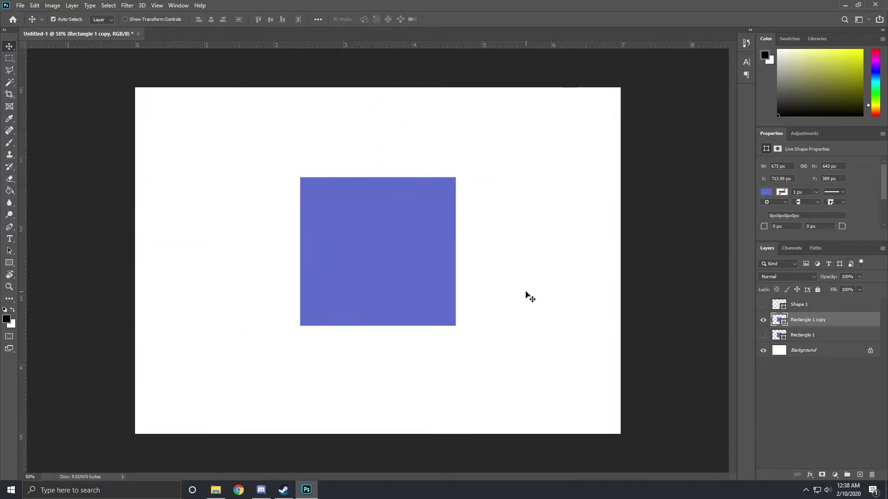
pyautogui.hotkey('ctrl', 'h')
pyautogui.hotkey('ctrl', 'h')
pyautogui.hotkey('ctrl', 'h')
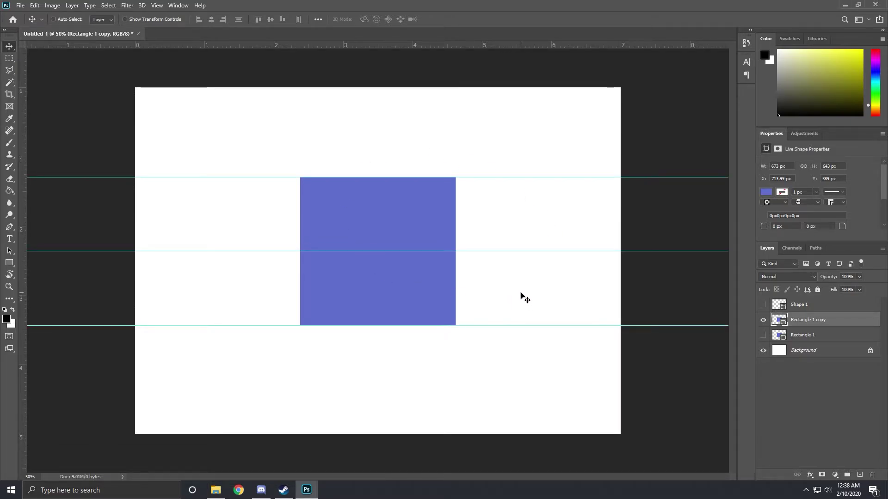
# Move the square about, return it to the guides at X 714, Y 389 px, and hide the guides.
pyautogui.press('ctrl')
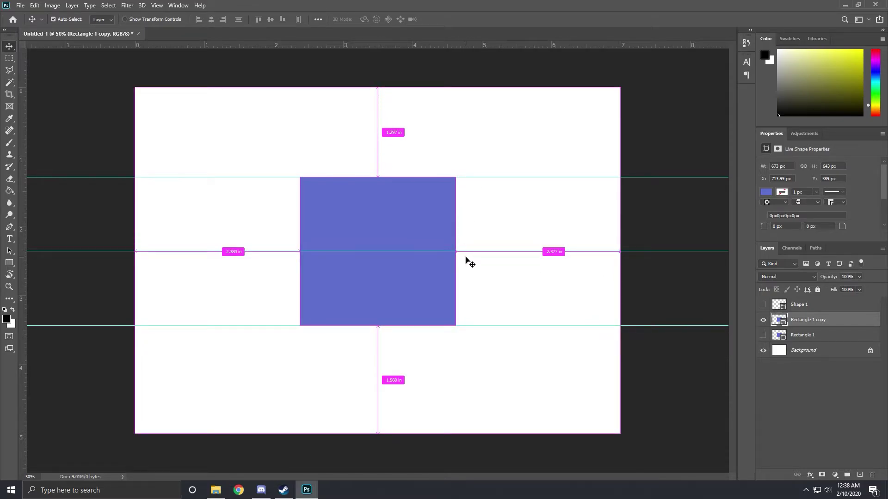
pyautogui.moveTo(405, 245); pyautogui.dragTo(372, 237)
pyautogui.hotkey('ctrl', ';')
pyautogui.moveTo(323, 223); pyautogui.dragTo(375, 214)
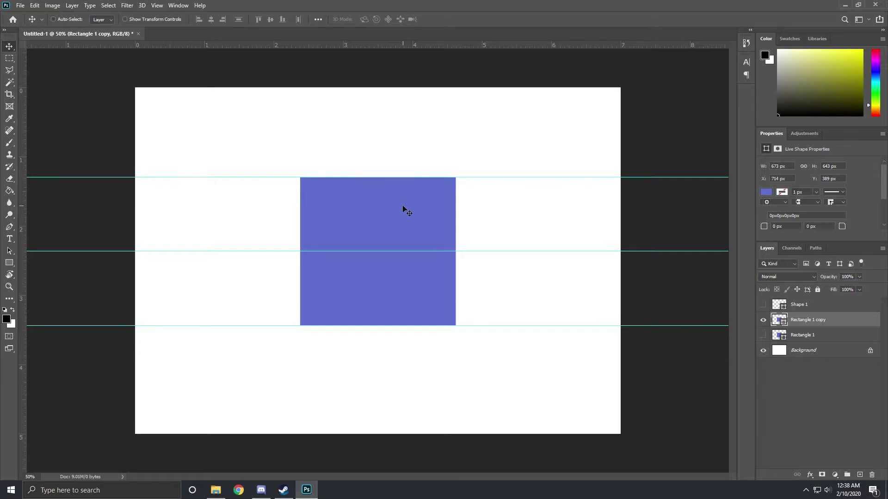
pyautogui.hotkey('ctrl', ';')
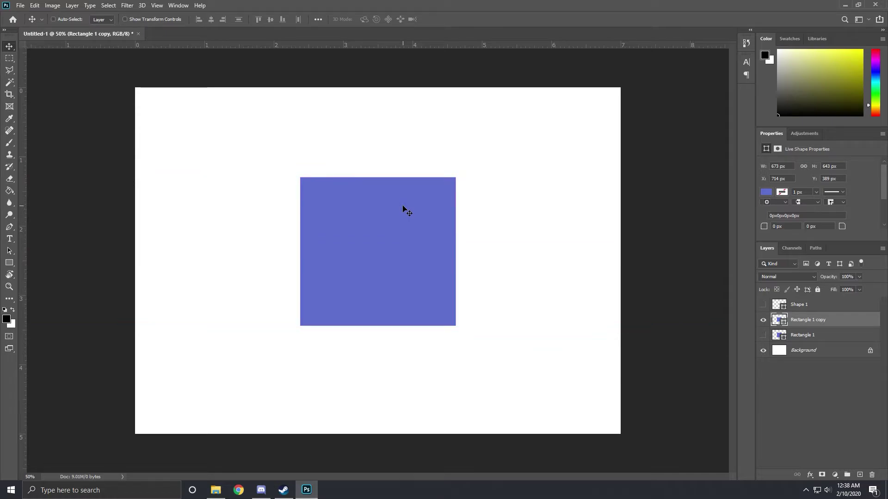
# Zoom the canvas in and out repeatedly, up to 66.7%, ending at 50%.
pyautogui.hotkey('ctrl', '-')
pyautogui.hotkey('ctrl', '+')
pyautogui.hotkey('ctrl', '-')
pyautogui.hotkey('ctrl', '-')
pyautogui.hotkey('ctrl', '+')
pyautogui.hotkey('ctrl', '+')
pyautogui.hotkey('ctrl', '+')
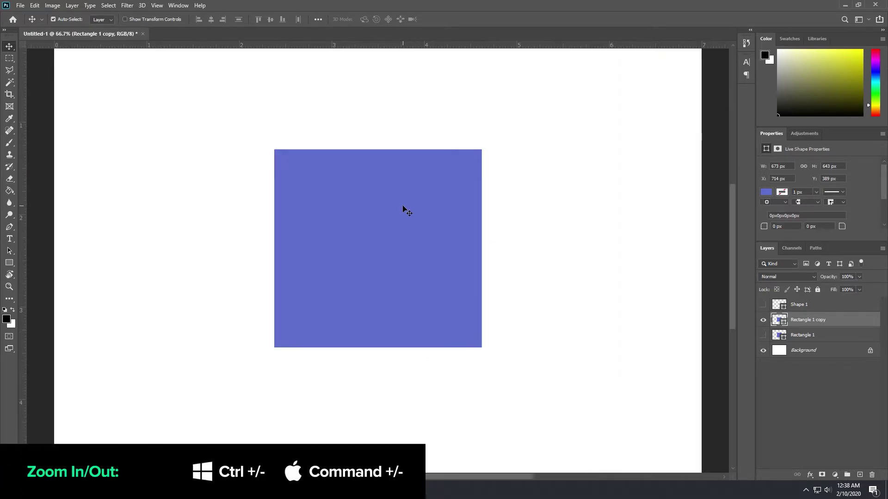
pyautogui.hotkey('ctrl', '-')
pyautogui.hotkey('ctrl', '-')
pyautogui.hotkey('ctrl', '+')
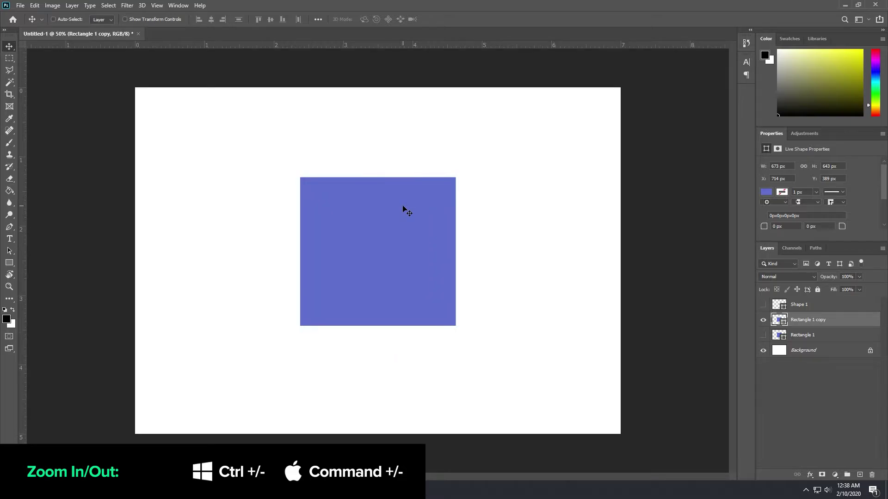
pyautogui.hotkey('ctrl', '-')
pyautogui.hotkey('ctrl', '+')
pyautogui.hotkey('ctrl', '+')
pyautogui.hotkey('ctrl', '-')
# Zoom the canvas in one level to 66.7% and back out to 50% with the Zoom In and Zoom Out commands.
pyautogui.click(157, 5)
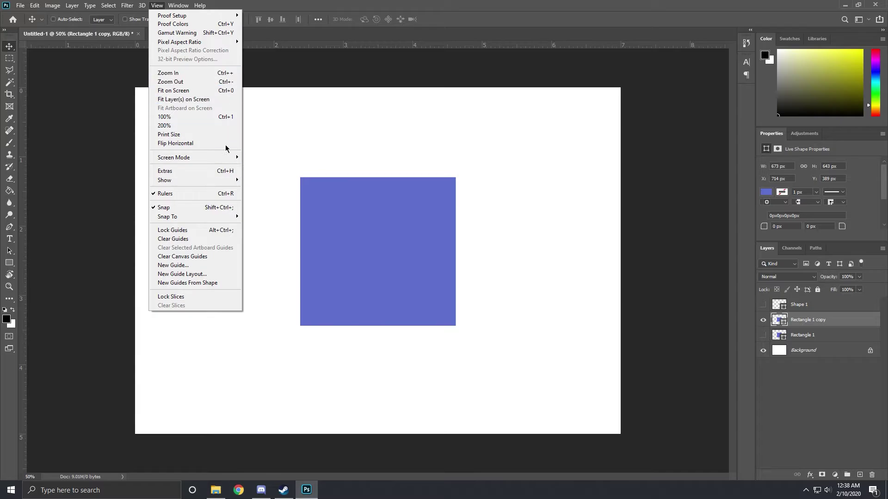
pyautogui.click(183, 73)
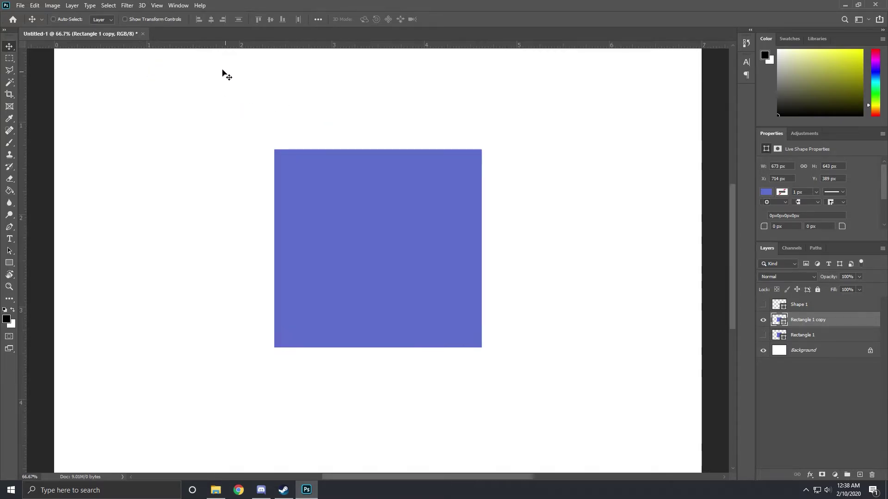
pyautogui.click(156, 5)
pyautogui.click(180, 81)
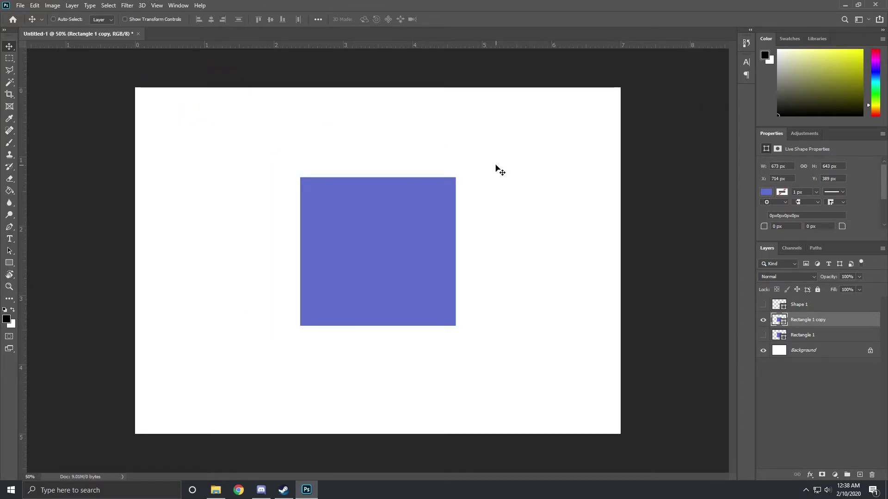
# Zoom the canvas out to 25% and back in to 66.7%.
pyautogui.hotkey('ctrl', '-')
pyautogui.hotkey('ctrl', '+')
pyautogui.hotkey('ctrl', '+')
pyautogui.hotkey('ctrl', '-')
pyautogui.hotkey('ctrl', '-')
pyautogui.hotkey('ctrl', '-')
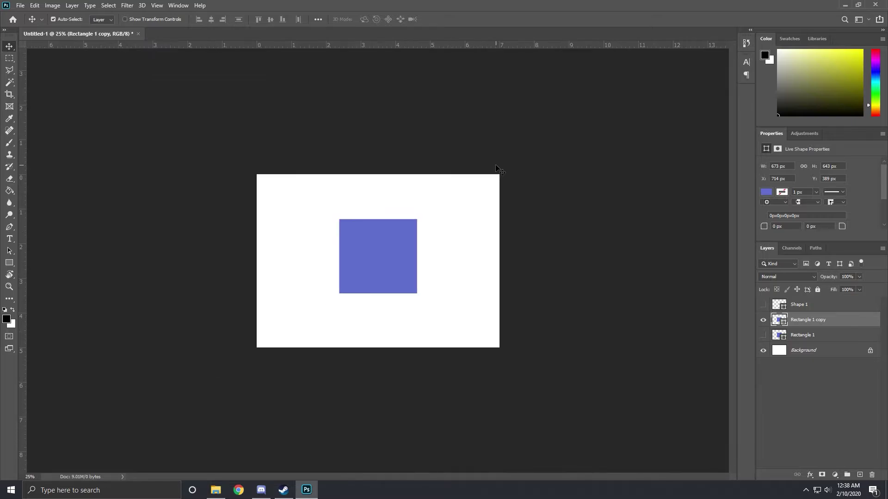
pyautogui.hotkey('ctrl', '+')
pyautogui.hotkey('ctrl', '+')
pyautogui.hotkey('ctrl', '-')
pyautogui.hotkey('ctrl', '+')
pyautogui.hotkey('ctrl', '+')
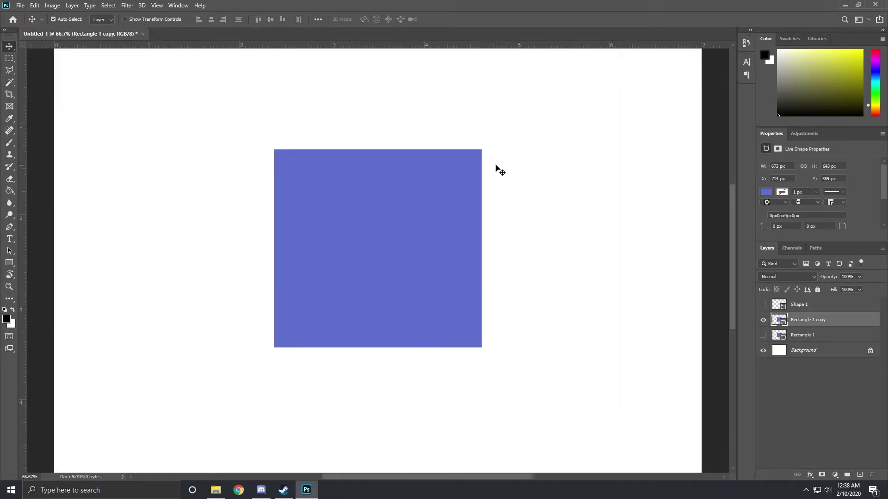
# Zoom in to 400%, pan to the square's left edge, and zoom back out to 50%.
pyautogui.hotkey('ctrl', '+')
pyautogui.hotkey('ctrl', '+')
pyautogui.hotkey('ctrl', '+')
pyautogui.hotkey('ctrl', '+')
pyautogui.moveTo(285, 214); pyautogui.dragTo(418, 228)
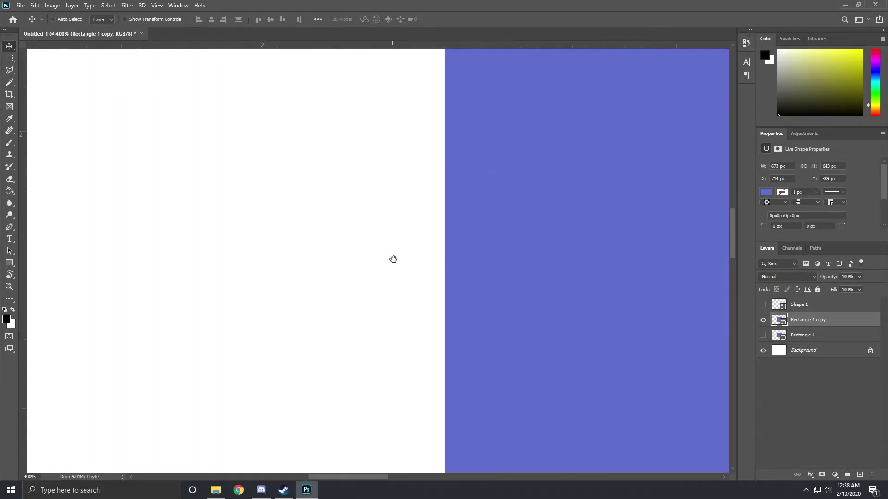
pyautogui.hotkey('ctrl', '-')
pyautogui.hotkey('ctrl', '-')
pyautogui.hotkey('ctrl', '-')
pyautogui.hotkey('ctrl', '-')
pyautogui.hotkey('ctrl', '-')
pyautogui.hotkey('ctrl', '-')
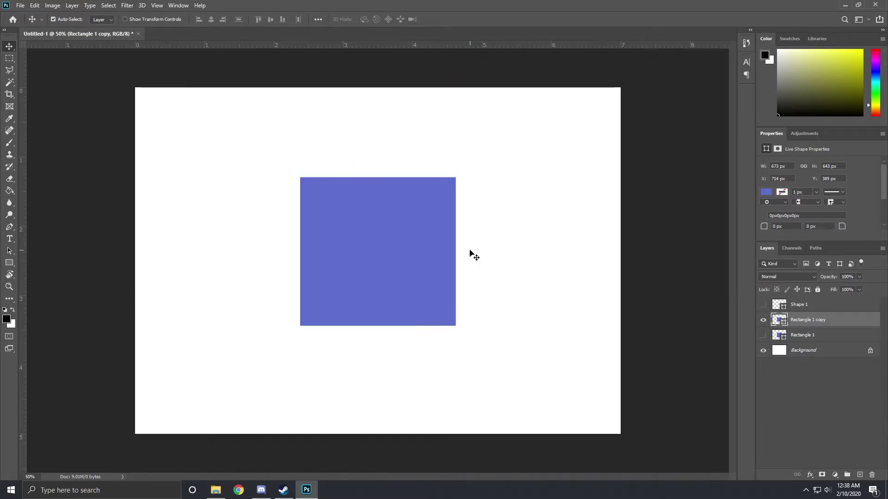
# Zoom in on the blue square to 200%.
pyautogui.hotkey('ctrl', '+')
pyautogui.hotkey('ctrl', '+')
pyautogui.hotkey('ctrl', '+')
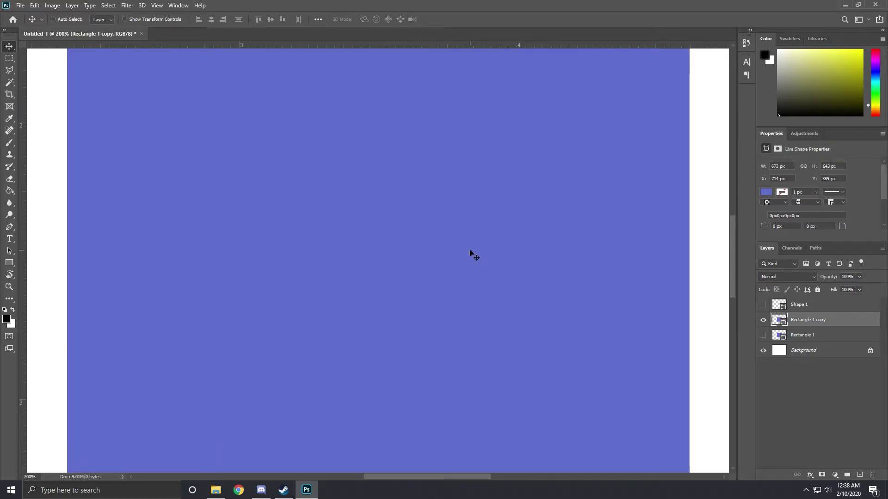
# Zoom in to 300%, pan to the square's left edge, and fit the whole canvas on screen.
pyautogui.hotkey('ctrl', '+')
pyautogui.moveTo(210, 248); pyautogui.dragTo(571, 285)
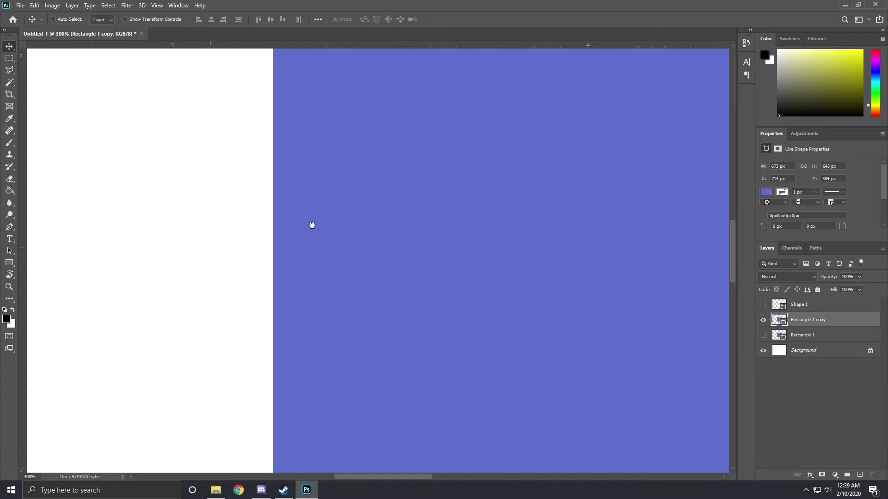
pyautogui.moveTo(311, 225); pyautogui.dragTo(377, 237)
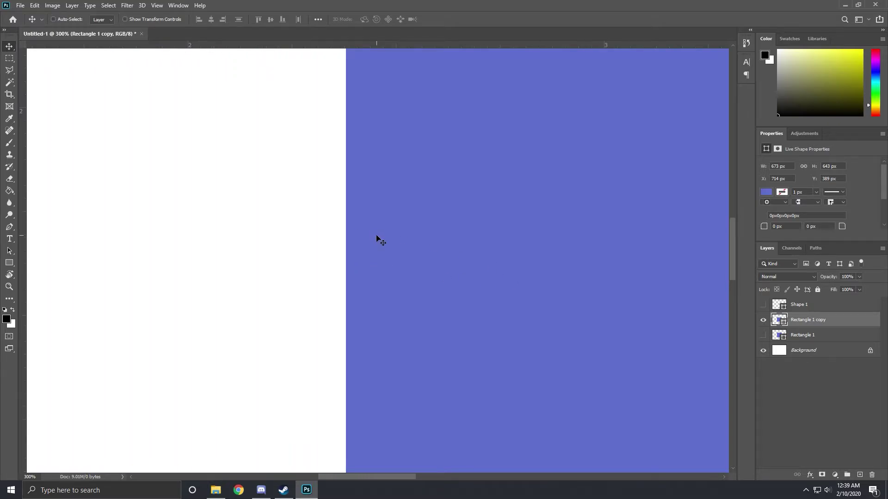
pyautogui.press('ctrl')
pyautogui.hotkey('ctrl', '0')
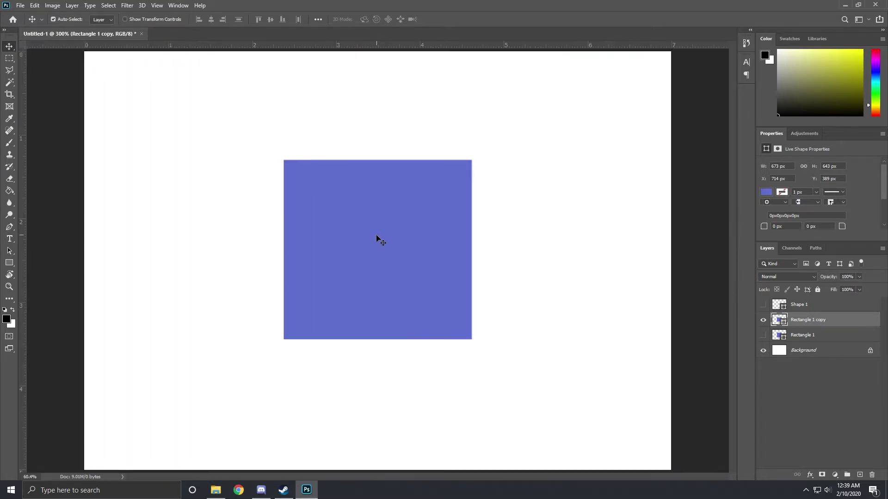
# Zoom the canvas out to 50% and back in to 66.7%.
pyautogui.hotkey('ctrl', '-')
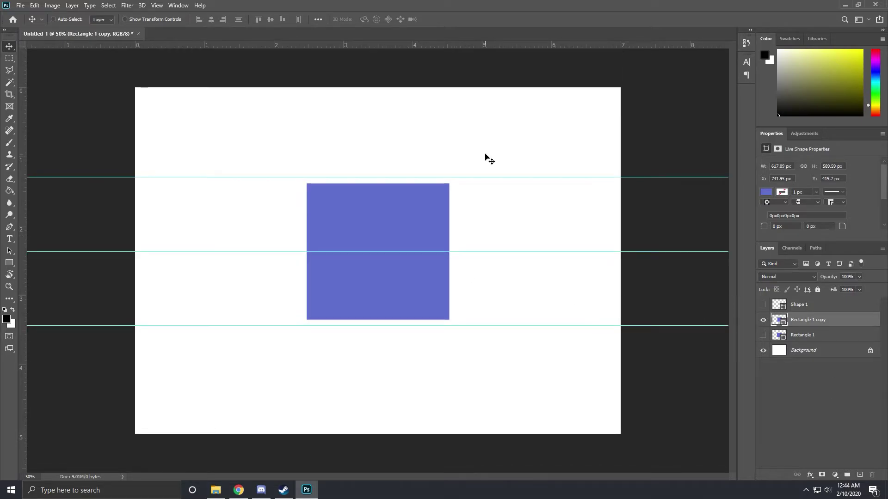
pyautogui.press('ctrl')
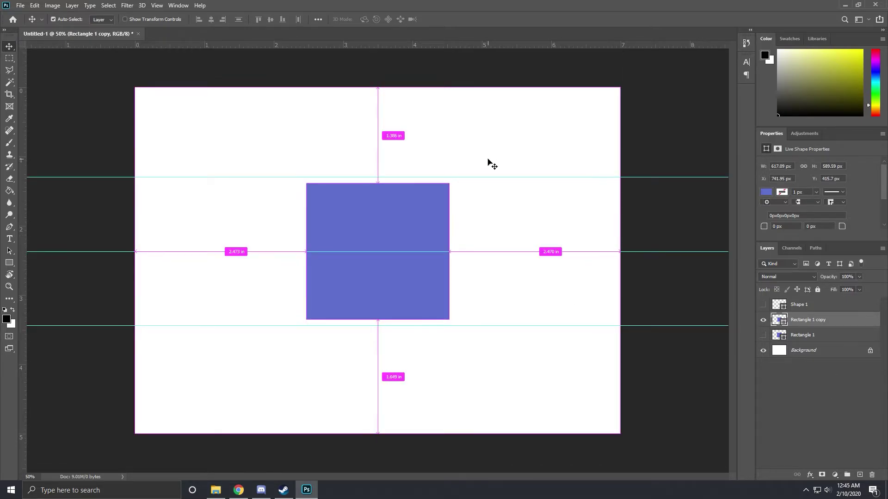
pyautogui.hotkey('ctrl', '+')
pyautogui.hotkey('ctrl', '+')
pyautogui.hotkey('ctrl', '-')
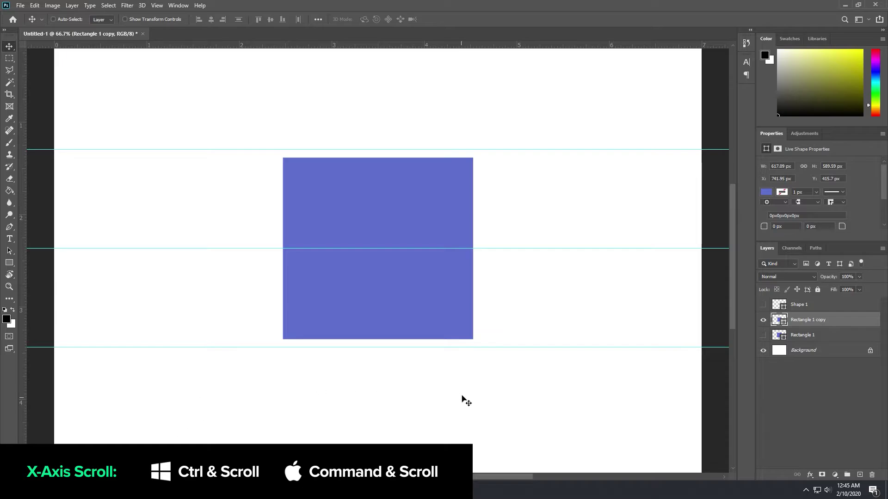
# Scroll the canvas view back and forth horizontally and up and down vertically at 66.7% zoom.
pyautogui.press('ctrl')
pyautogui.moveTo(518, 222)
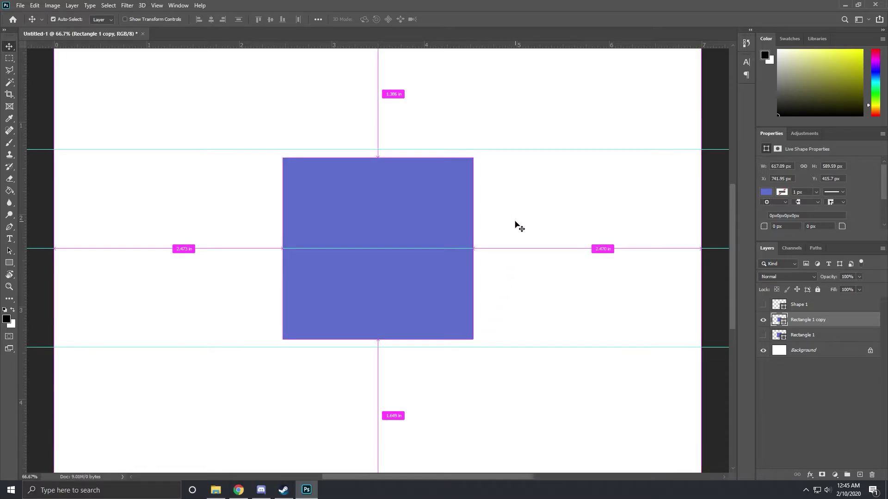
pyautogui.hscroll(-3, 515, 222)
pyautogui.hscroll(5, 516, 224)
pyautogui.hscroll(-5, 518, 233)
pyautogui.hscroll(5, 518, 236)
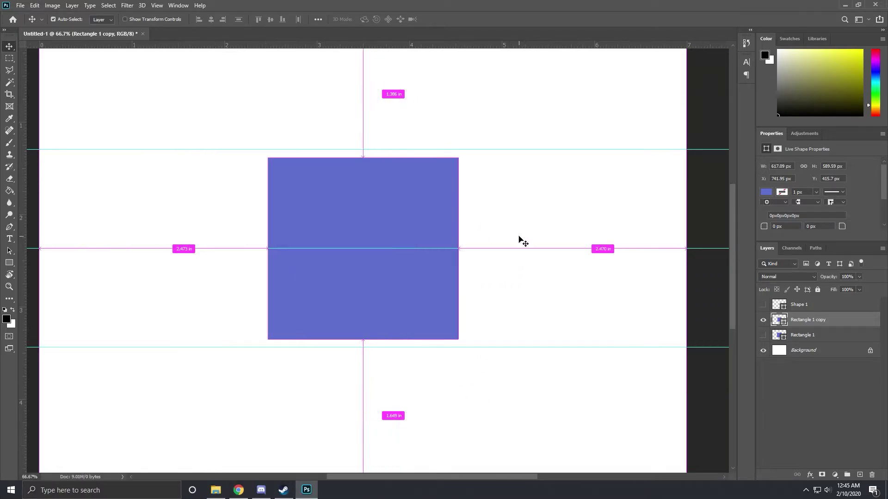
pyautogui.hscroll(-5, 518, 239)
pyautogui.hscroll(5, 519, 240)
pyautogui.hscroll(-2, 519, 239)
pyautogui.scroll(3, 526, 250)
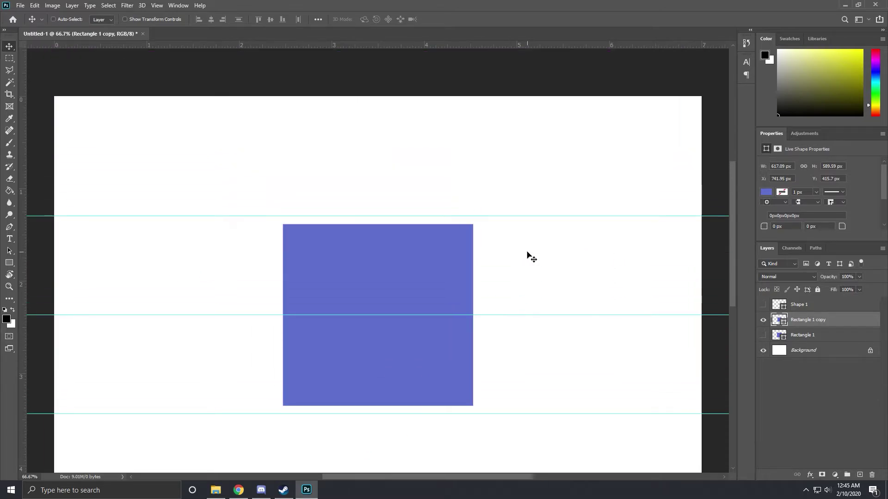
pyautogui.scroll(-5, 528, 253)
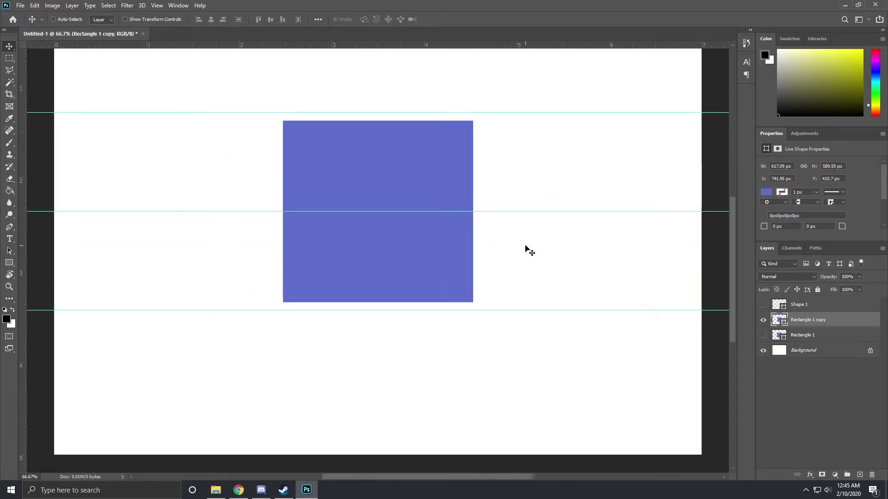
# Pan the artboard view freely in several directions with the temporary Hand tool, bringing the square back near the center.
pyautogui.moveTo(503, 93); pyautogui.dragTo(404, 100)
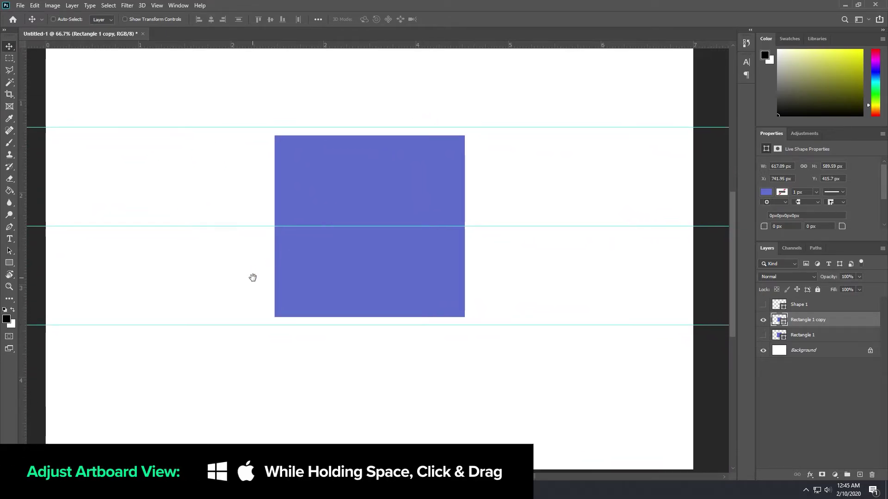
pyautogui.moveTo(252, 277); pyautogui.dragTo(283, 227)
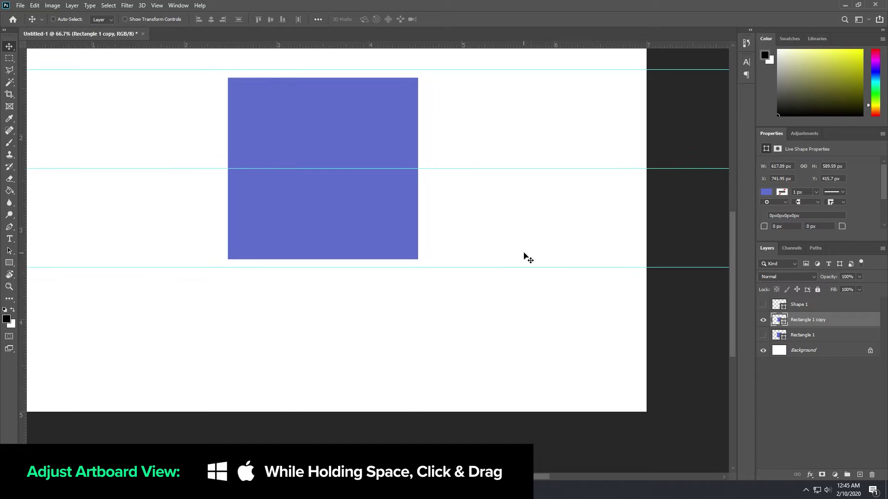
pyautogui.moveTo(566, 202); pyautogui.dragTo(620, 343)
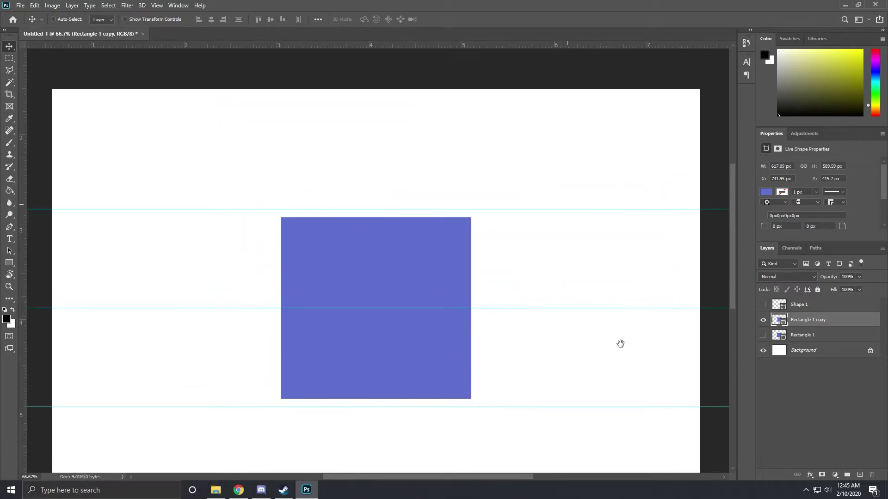
pyautogui.moveTo(630, 140); pyautogui.dragTo(728, 141)
pyautogui.moveTo(416, 346); pyautogui.dragTo(318, 254)
pyautogui.moveTo(483, 174); pyautogui.dragTo(480, 211)
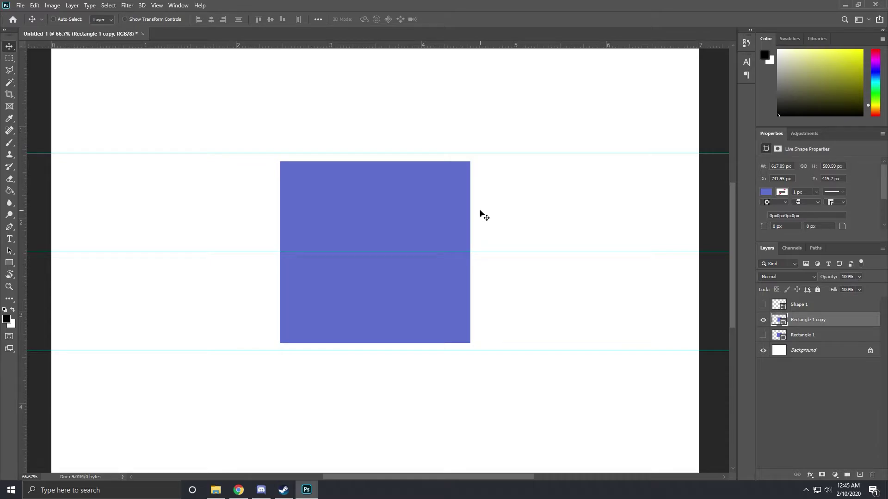
# Scroll the canvas view down and back up, and pan the square around with the temporary Hand tool.
pyautogui.scroll(-4, 498, 405)
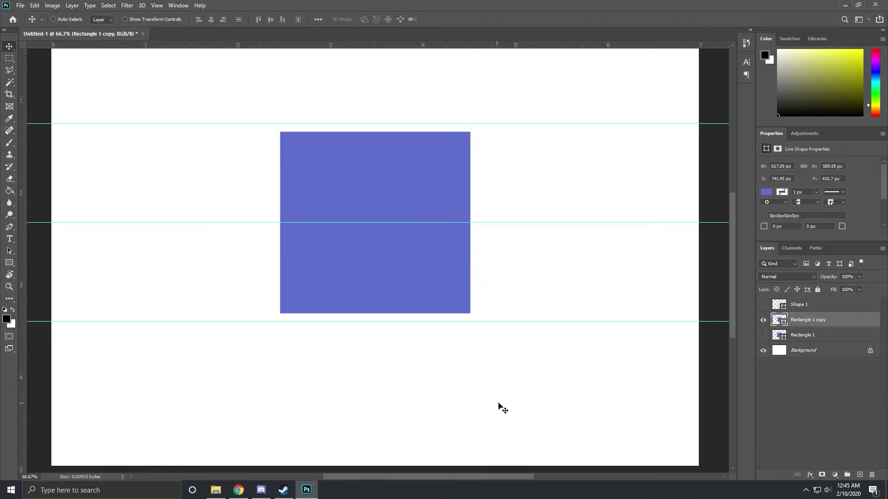
pyautogui.scroll(3, 499, 405)
pyautogui.moveTo(479, 479)
pyautogui.mouseDown()
pyautogui.moveTo(424, 472)
pyautogui.moveTo(485, 481)
pyautogui.mouseUp()
pyautogui.scroll(1, 555, 344)
pyautogui.scroll(2, 555, 345)
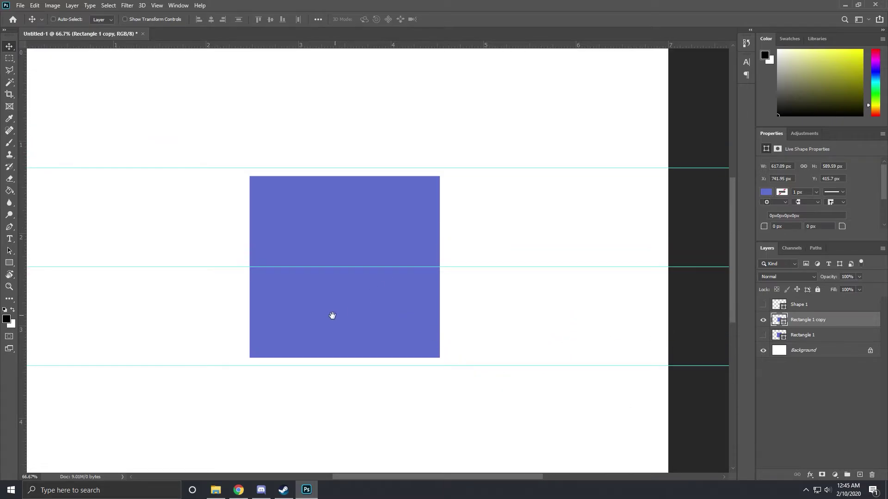
pyautogui.moveTo(331, 317); pyautogui.dragTo(367, 271)
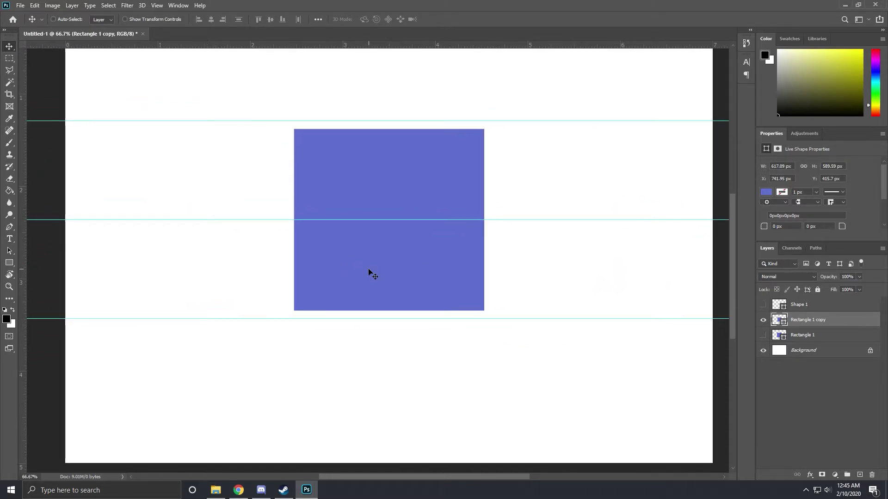
# Recenter the canvas at 66.7% by zooming out and in, and scroll the view along both axes.
pyautogui.hotkey('ctrl', '-')
pyautogui.hotkey('ctrl', '+')
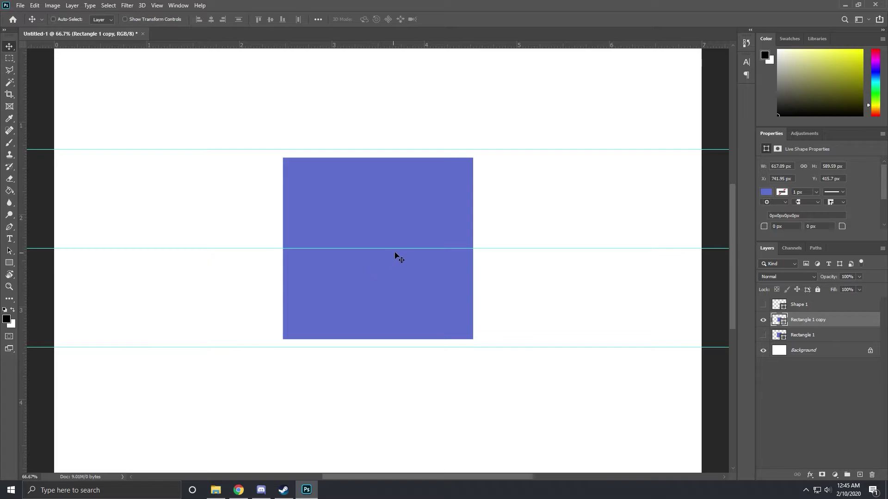
pyautogui.hscroll(-2, 414, 259)
pyautogui.hscroll(2, 414, 260)
pyautogui.hscroll(-1, 414, 260)
pyautogui.scroll(-8, 416, 270)
pyautogui.scroll(5, 419, 279)
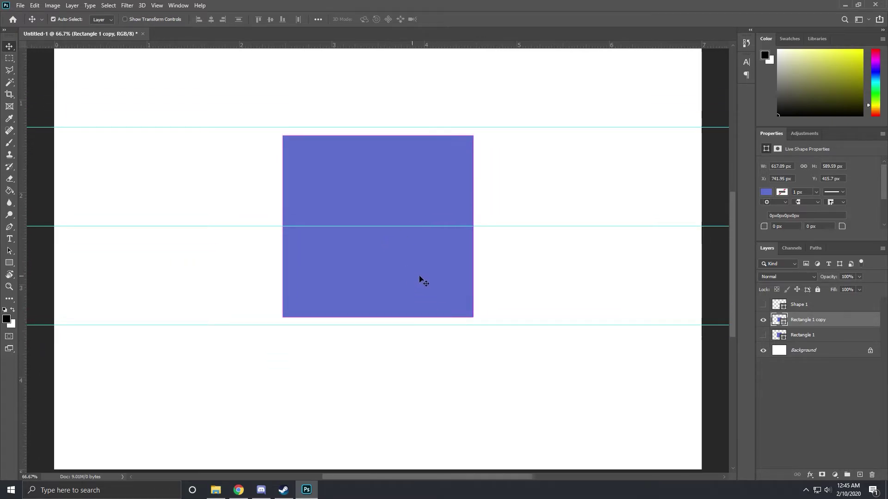
pyautogui.hscroll(1, 421, 279)
pyautogui.hscroll(-1, 421, 279)
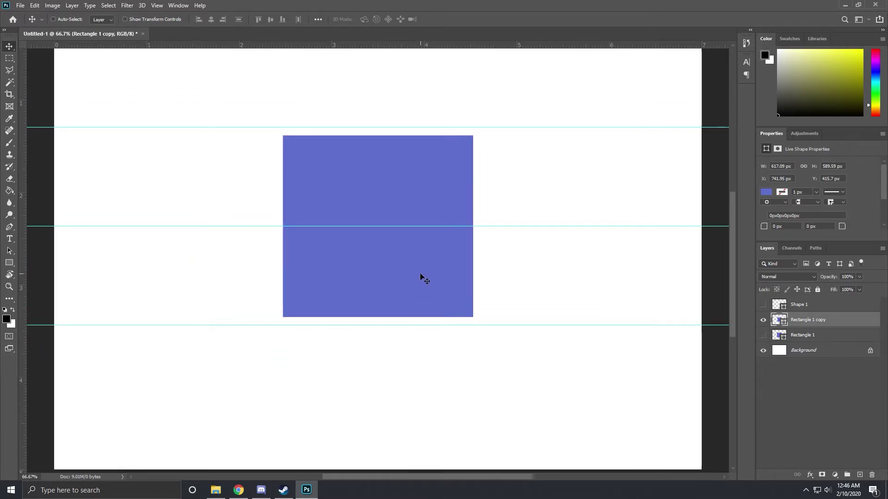
# Toggle the CMYK proof colors on and off twice to compare the blue square's color.
pyautogui.press('ctrl')
pyautogui.hotkey('ctrl', 'y')
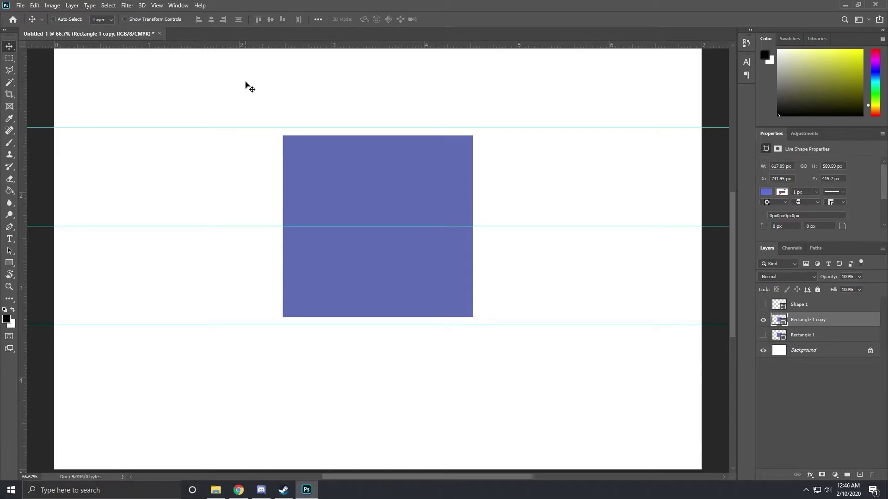
pyautogui.press('ctrl')
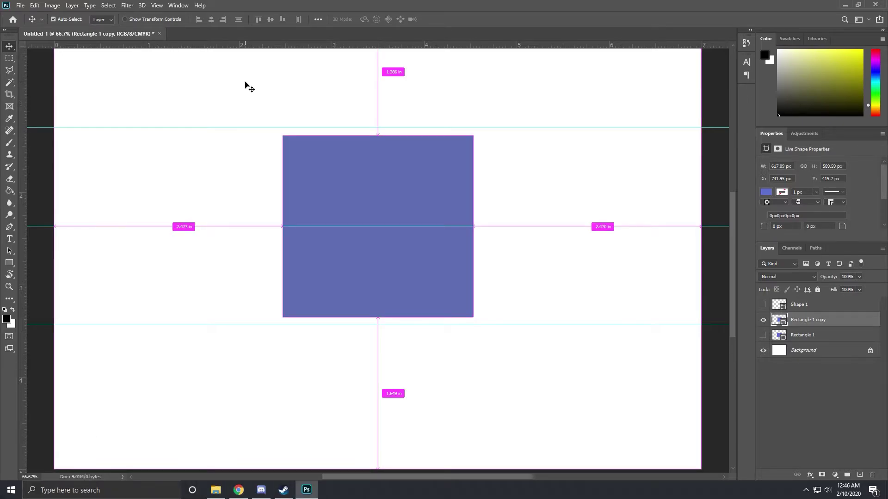
pyautogui.hotkey('ctrl', 'y')
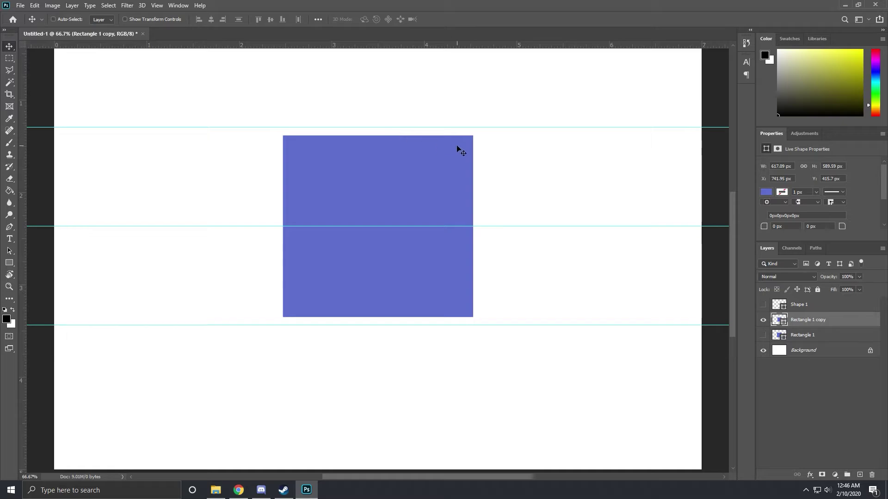
pyautogui.hotkey('ctrl', 'y')
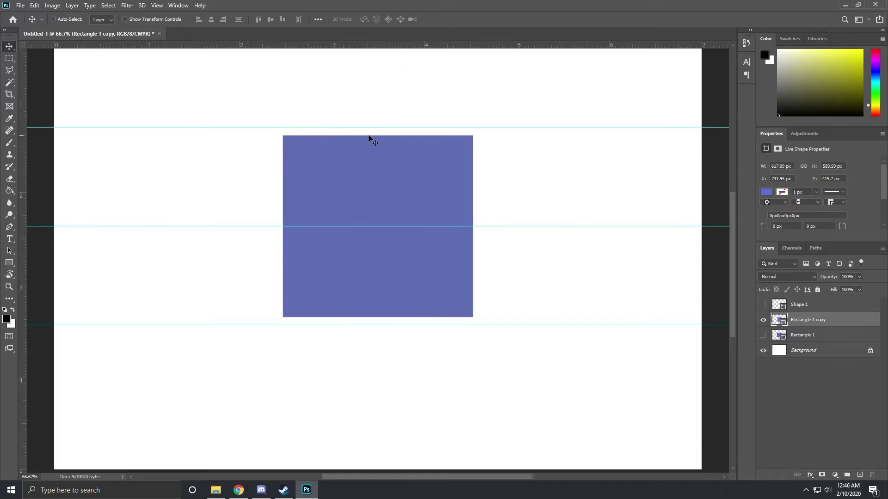
pyautogui.hotkey('ctrl', 'y')
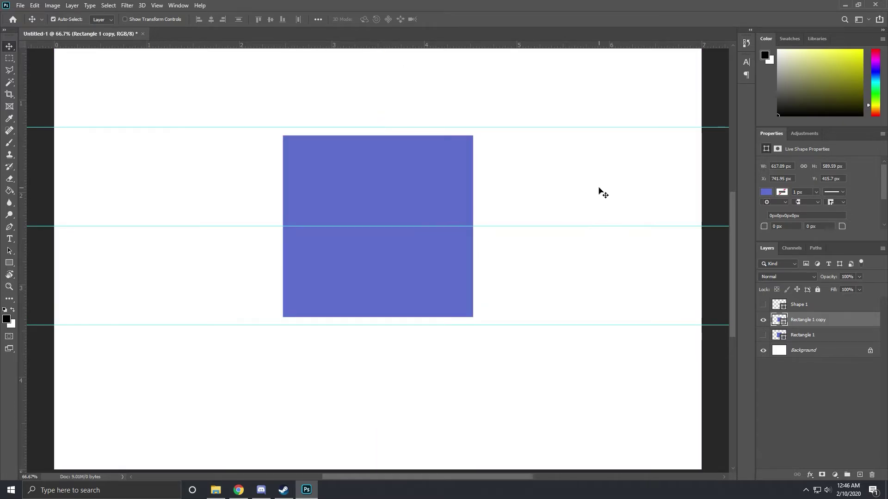
# Switch the proof colors between CMYK and RGB again while checking the color mode in the document title, ending in RGB.
pyautogui.hotkey('ctrl', 'y')
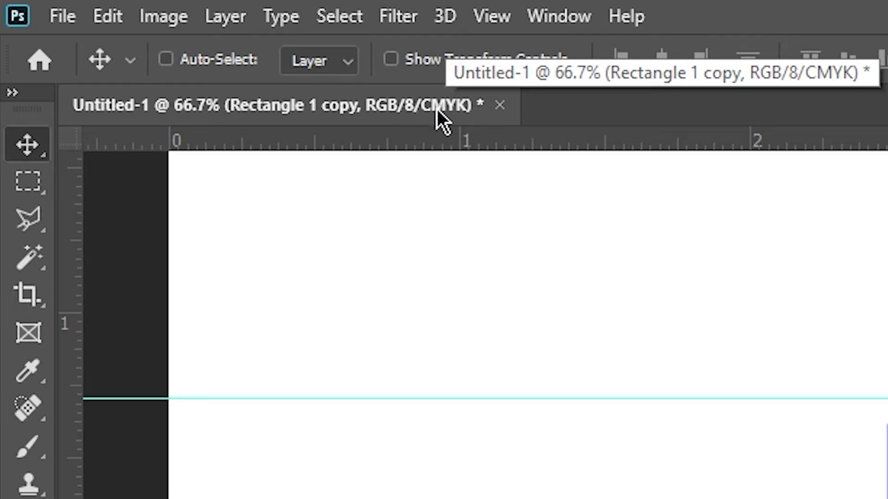
pyautogui.press('ctrl')
pyautogui.hotkey('ctrl', 'y')
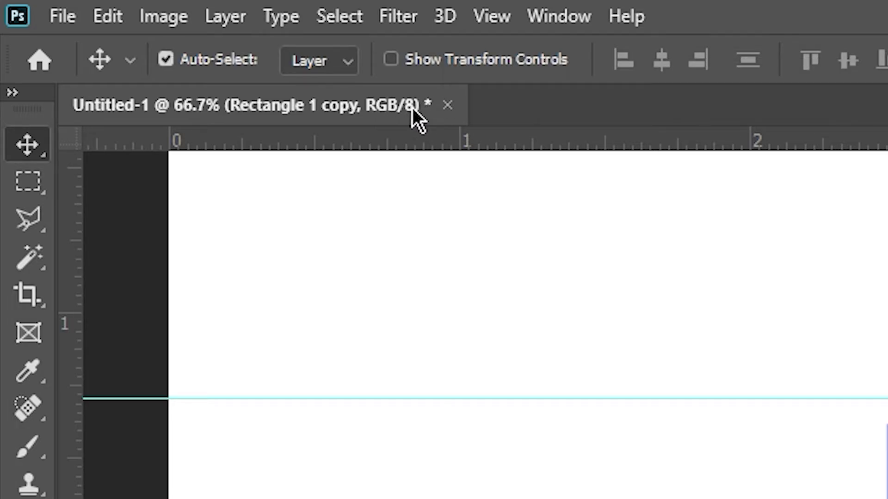
pyautogui.hotkey('ctrl', 'y')
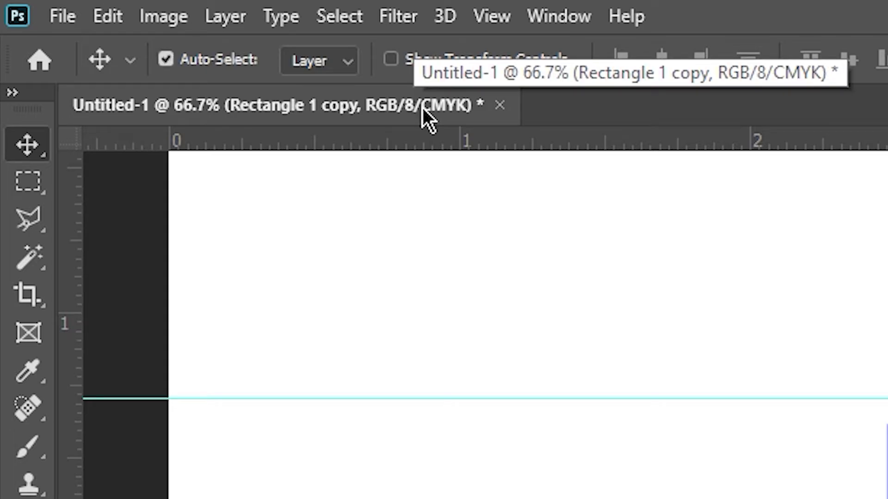
pyautogui.hotkey('ctrl', 'y')
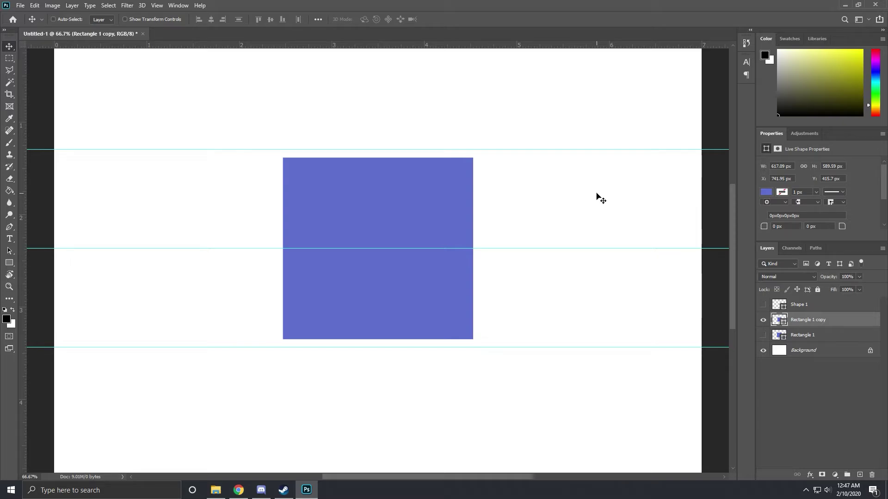
# Show the Rectangle 1 layer and move its square down and left to about X 434 px, Y 553 px.
pyautogui.press('ctrl')
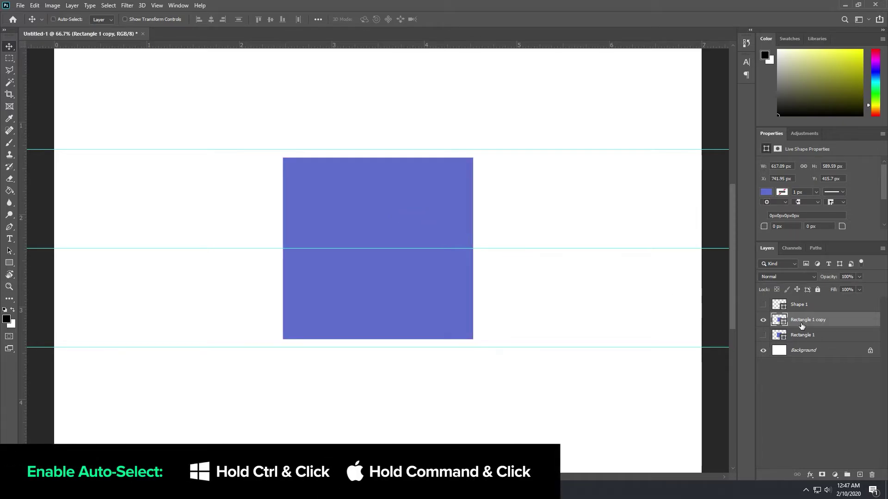
pyautogui.click(763, 336)
pyautogui.click(796, 336)
pyautogui.moveTo(568, 319); pyautogui.dragTo(485, 366)
# Deselect all layers, and auto-select the Rectangle 1 copy and Rectangle 1 squares alternately on the canvas, ending with Rectangle 1.
pyautogui.click(803, 380)
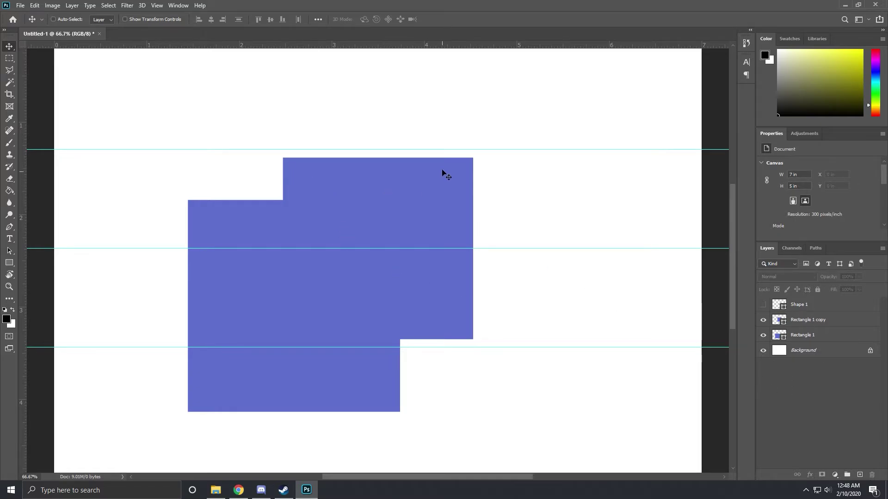
pyautogui.keyDown('ctrl'); pyautogui.click(470, 171); pyautogui.keyUp('ctrl')
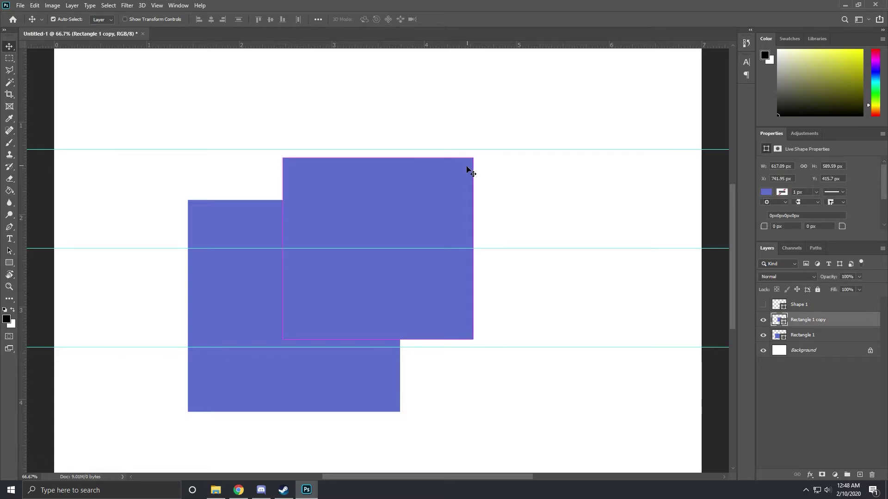
pyautogui.keyDown('ctrl'); pyautogui.click(249, 239); pyautogui.keyUp('ctrl')
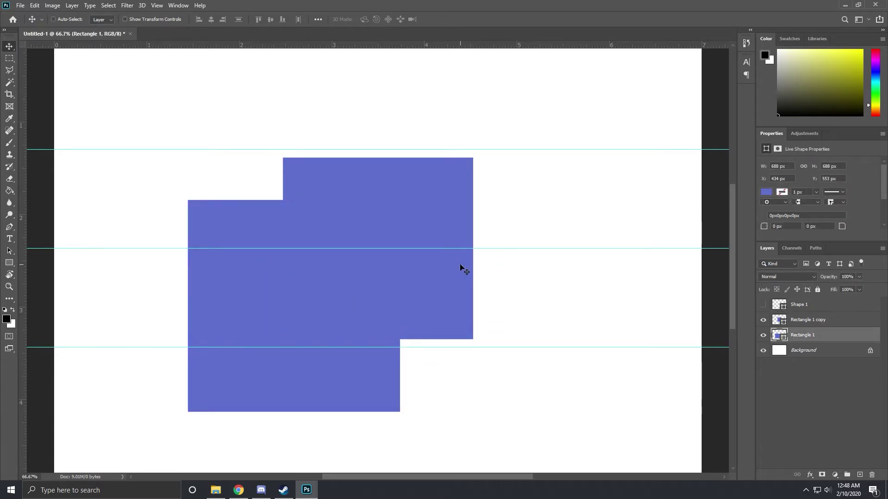
pyautogui.keyDown('ctrl'); pyautogui.click(457, 187); pyautogui.keyUp('ctrl')
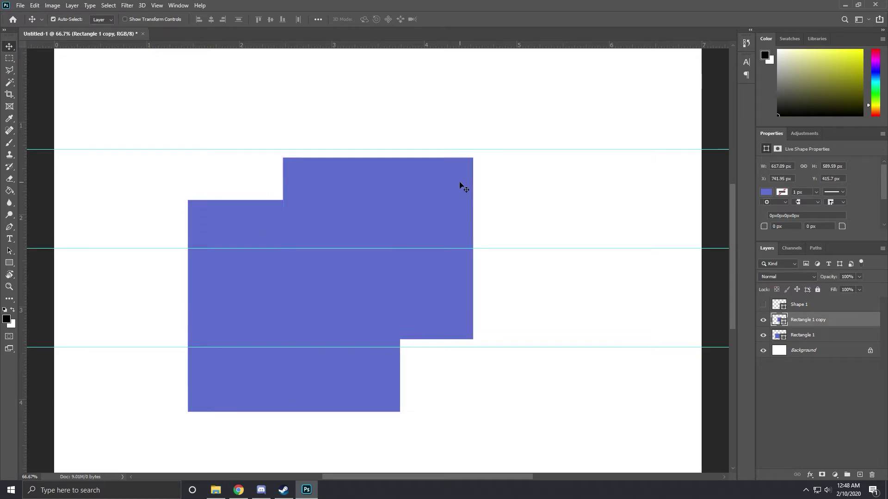
pyautogui.keyDown('ctrl'); pyautogui.click(253, 334); pyautogui.keyUp('ctrl')
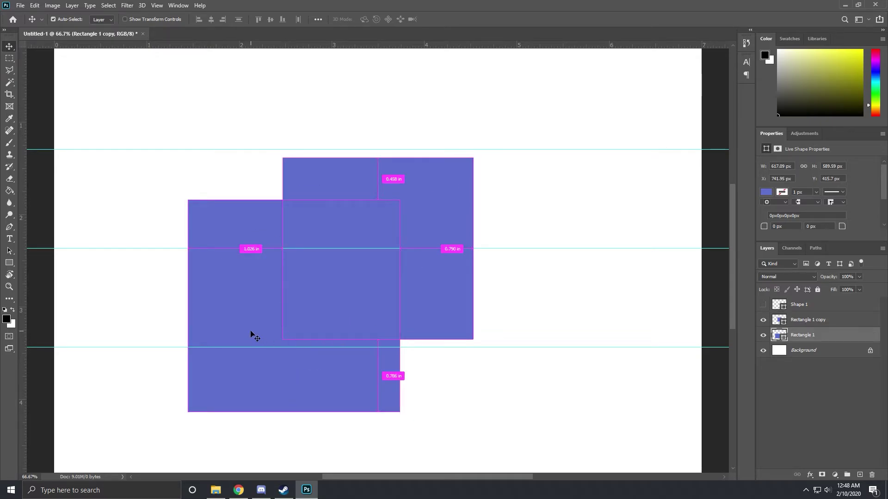
# Auto-select the Rectangle 1 copy and Rectangle 1 squares alternately on the canvas, ending with Rectangle 1 copy.
pyautogui.keyDown('ctrl'); pyautogui.click(340, 306); pyautogui.keyUp('ctrl')
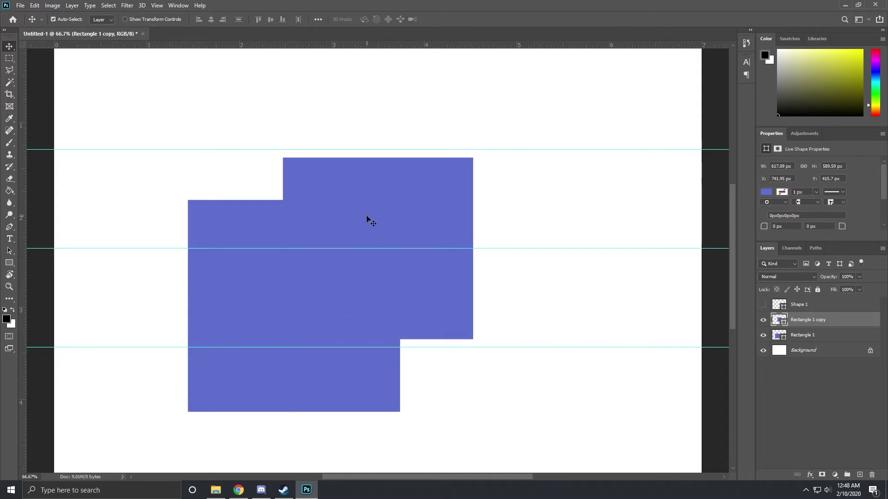
pyautogui.keyDown('ctrl'); pyautogui.click(228, 305); pyautogui.keyUp('ctrl')
pyautogui.click(425, 221)
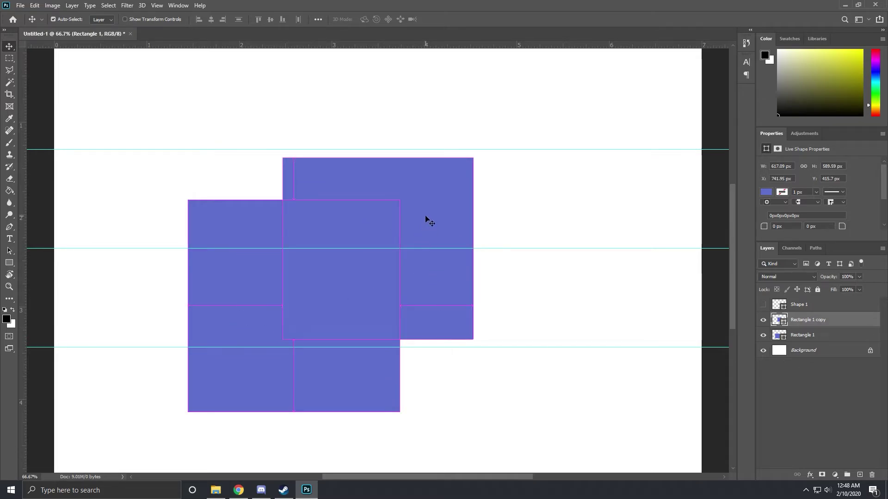
pyautogui.click(213, 338)
pyautogui.click(422, 227)
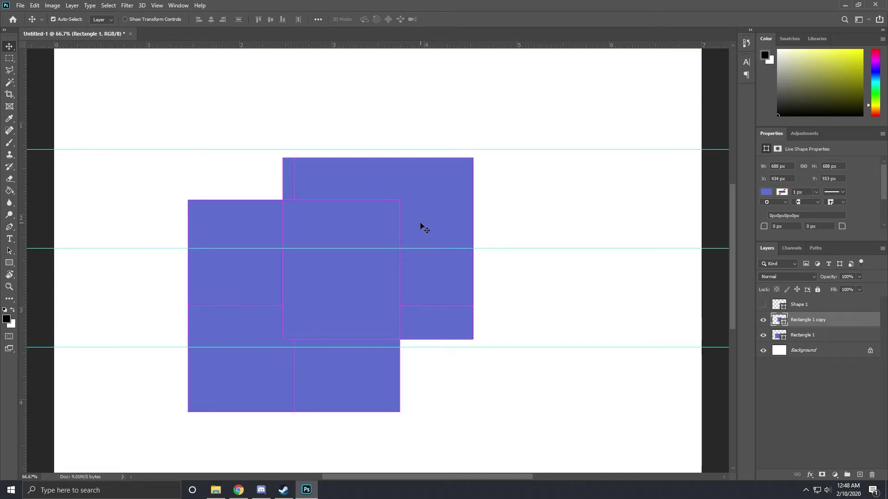
pyautogui.click(221, 327)
pyautogui.click(419, 214)
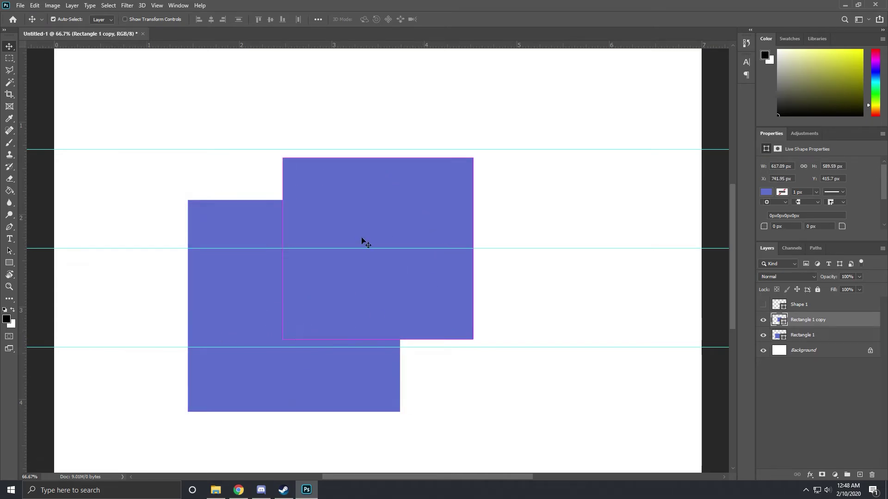
pyautogui.click(214, 317)
pyautogui.click(422, 218)
# Move the Rectangle 1 copy square right and slightly up to about X 1392 px, Y 389 px, and undo the move.
pyautogui.moveTo(368, 214); pyautogui.dragTo(565, 206)
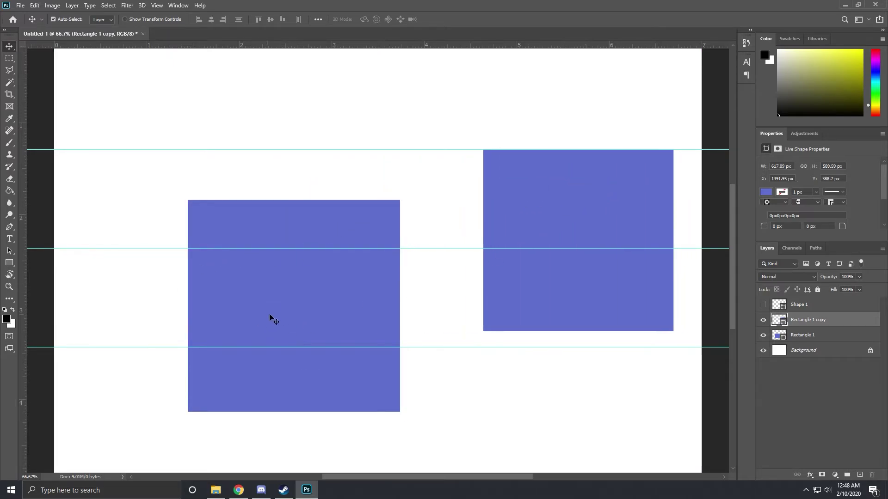
pyautogui.hotkey('ctrl', 'z')
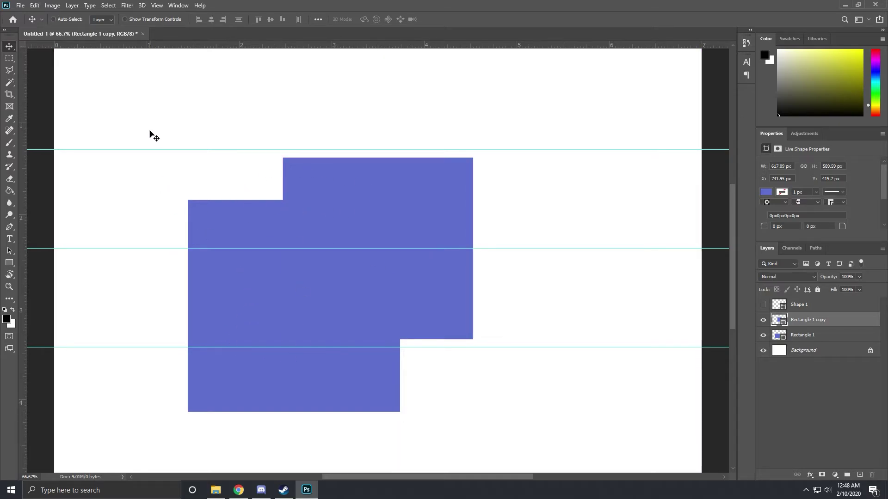
# Select both square layers by enclosing them on the canvas, and clear the layer selection.
pyautogui.moveTo(158, 123); pyautogui.dragTo(526, 444)
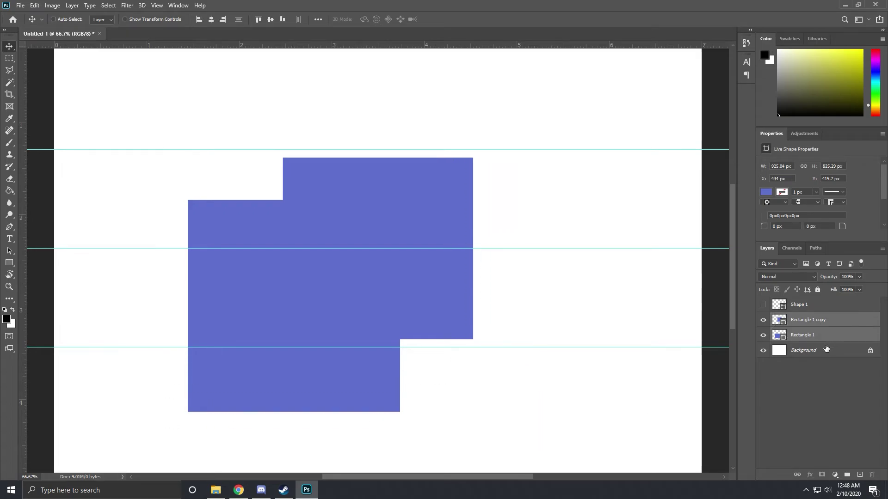
pyautogui.click(476, 324)
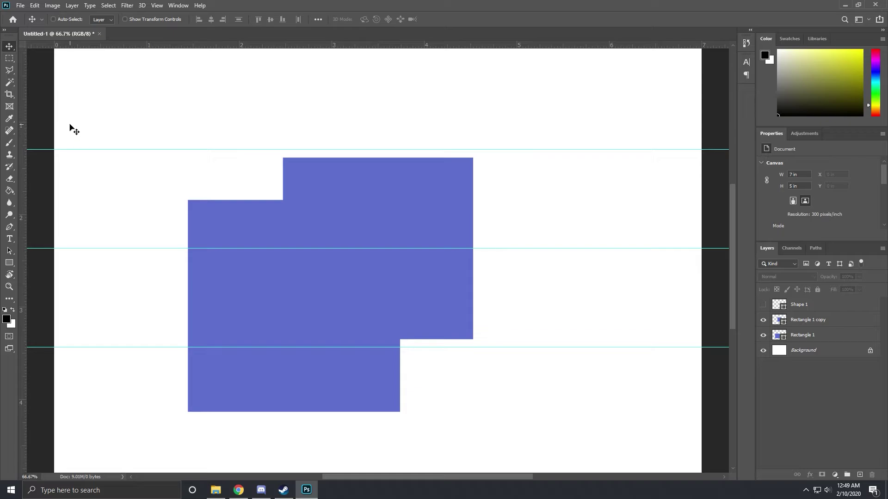
# Draw a rectangular marquee about 2.1 by 1.3 in over the squares' upper-right area, shift it onto their middle, and deselect it.
pyautogui.click(9, 58)
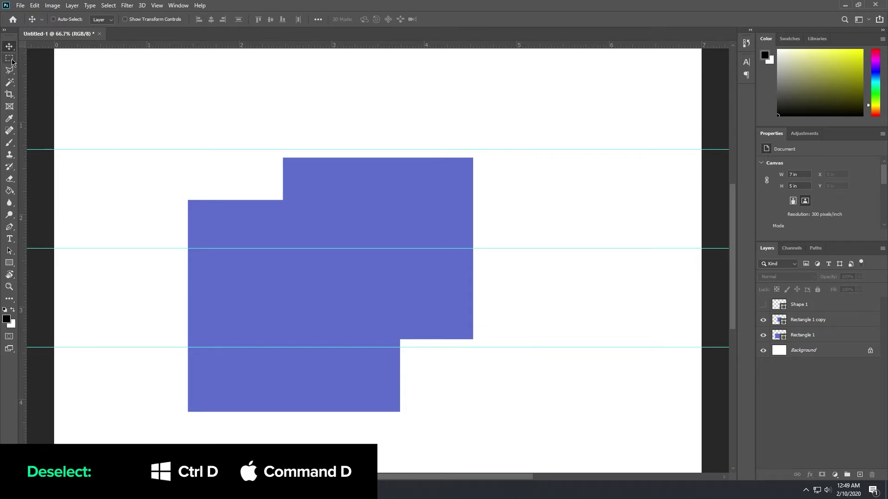
pyautogui.moveTo(428, 118); pyautogui.dragTo(623, 241)
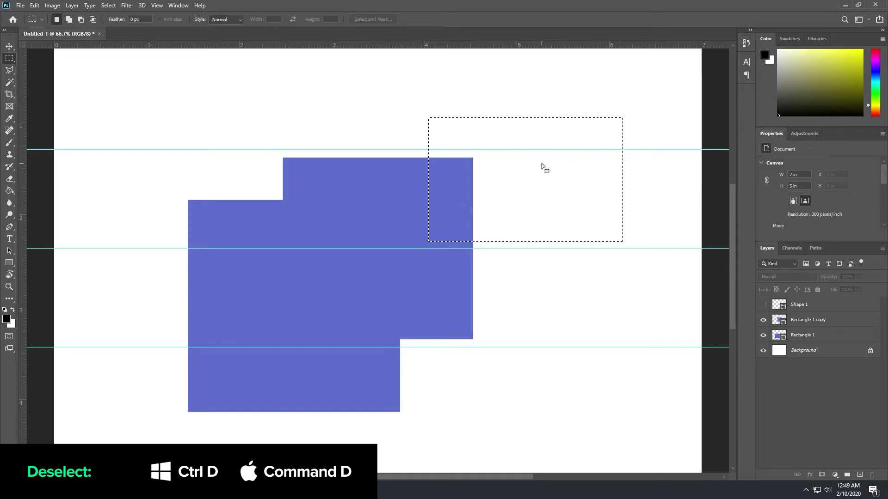
pyautogui.moveTo(539, 167); pyautogui.dragTo(346, 231)
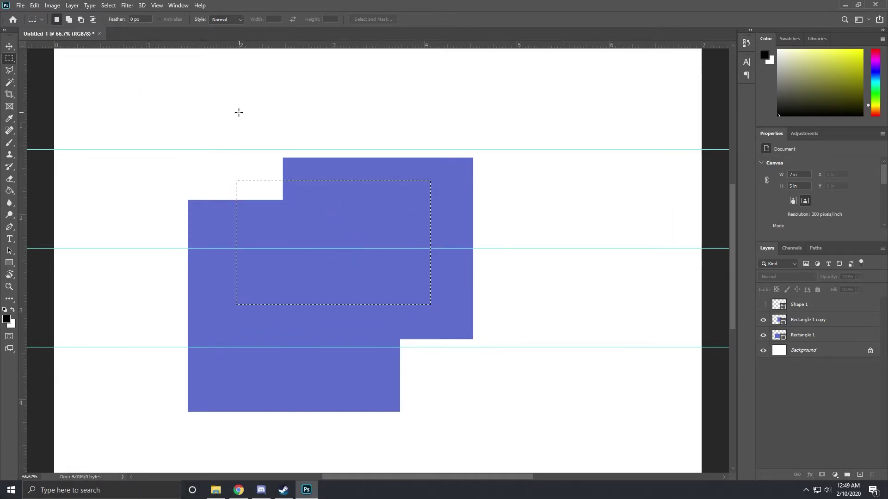
pyautogui.hotkey('ctrl', 'd')
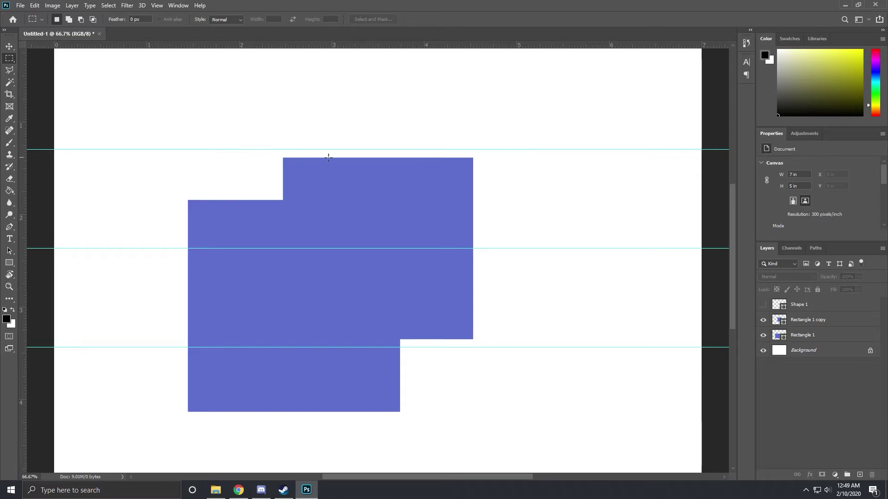
# Examine the layer options available for the Rectangle 1 copy layer, including Duplicate Layer, and dismiss them.
pyautogui.press('v')
pyautogui.hotkey('ctrl', '-')
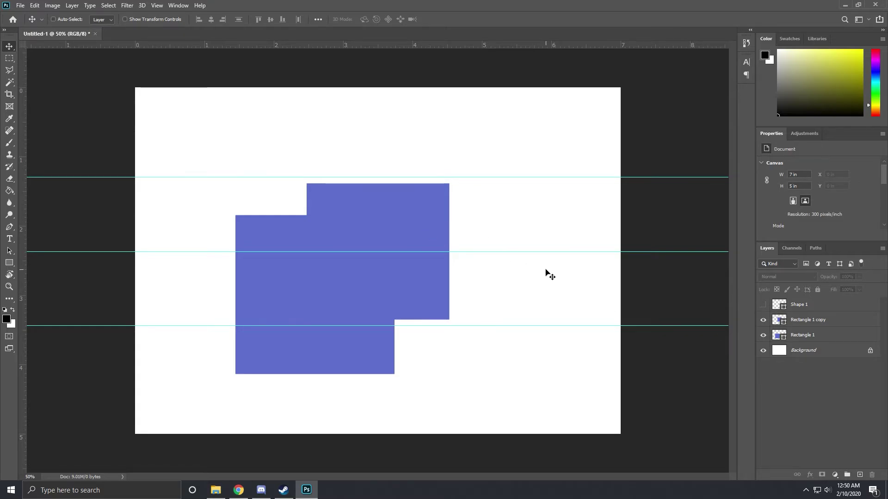
pyautogui.rightClick(809, 320)
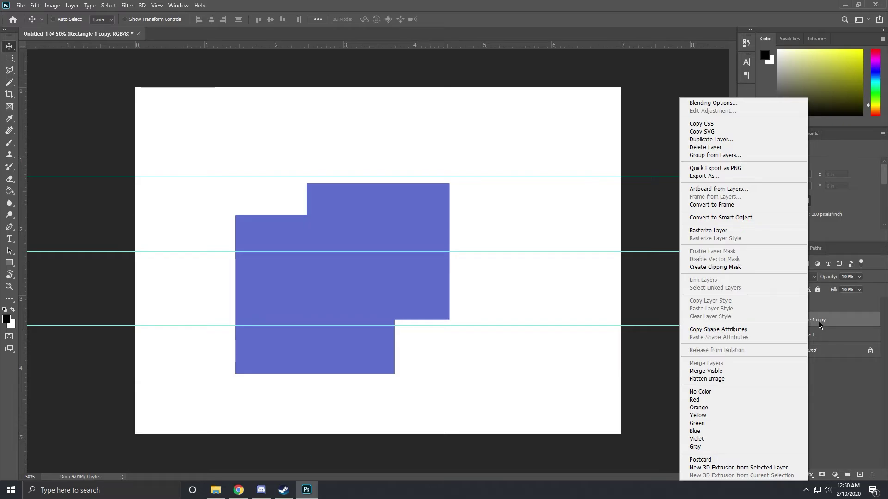
pyautogui.click(824, 322)
pyautogui.rightClick(815, 322)
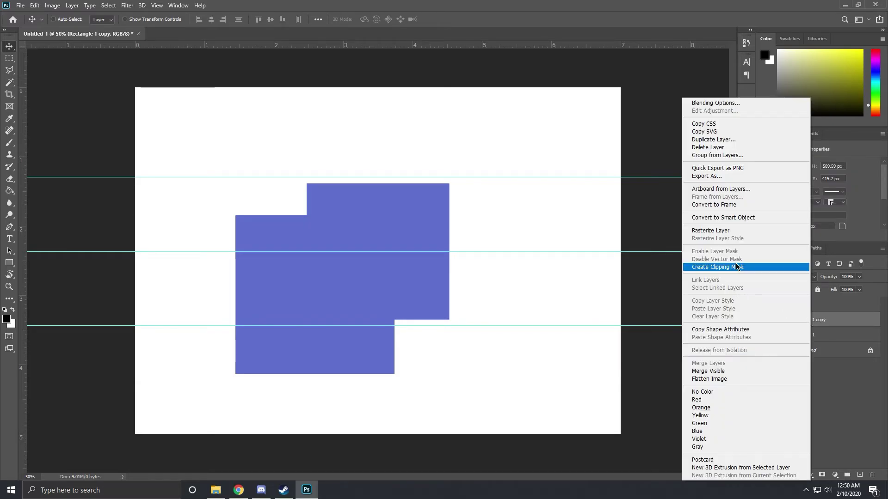
pyautogui.click(838, 369)
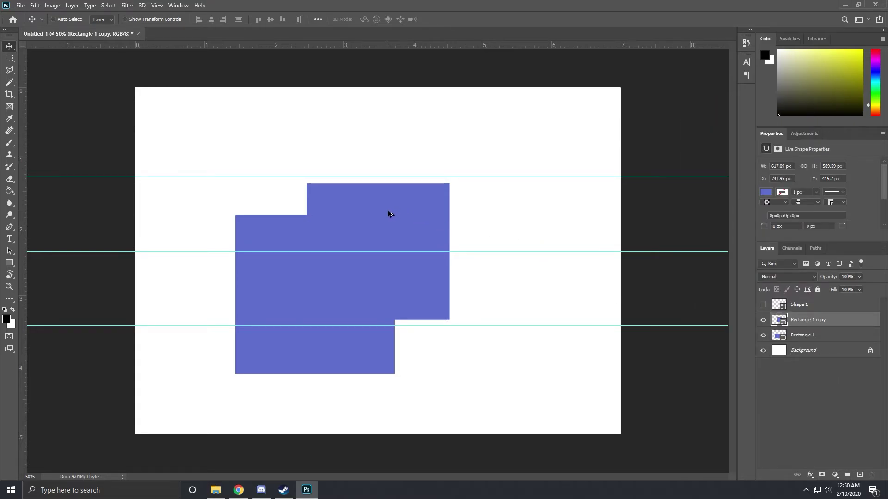
# Duplicate the Rectangle 1 copy square to its right at about X 1416 px, Y 416 px, and place another duplicate near the canvas's lower-left corner.
pyautogui.moveTo(388, 213); pyautogui.dragTo(545, 212)
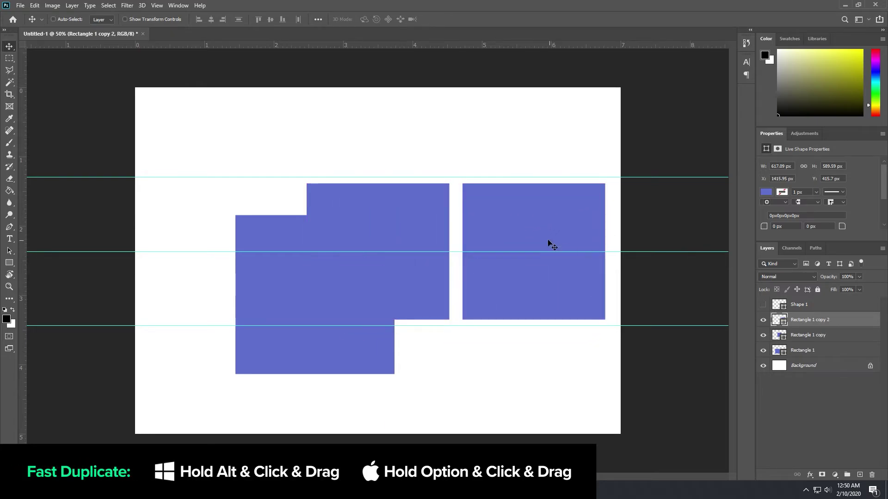
pyautogui.moveTo(551, 244); pyautogui.dragTo(169, 379)
pyautogui.click(763, 366)
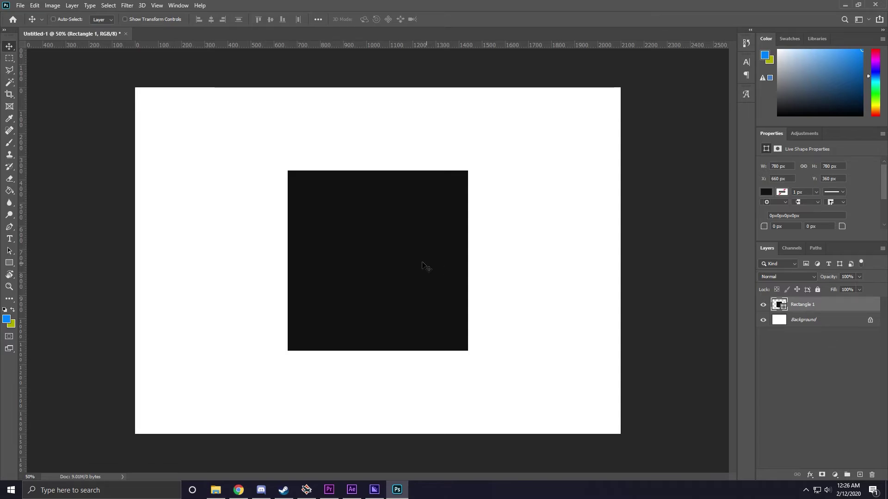
# Duplicate the black square to its right at about X 1502 px, Y 360 px, and undo the duplication.
pyautogui.keyDown('alt'); pyautogui.moveTo(347, 255); pyautogui.dragTo(541, 258); pyautogui.keyUp('alt')
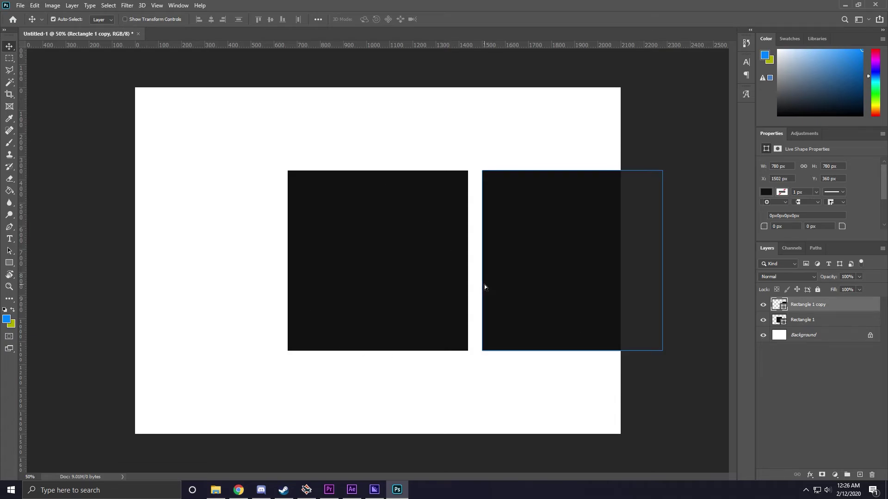
pyautogui.hotkey('ctrl', 'z')
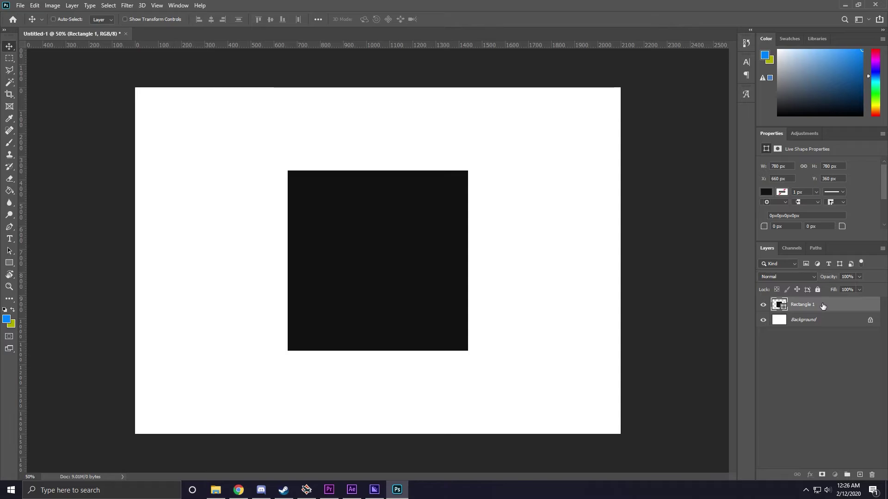
# Duplicate the black square's layer directly above the original, and place a second duplicate just above the Background layer.
pyautogui.moveTo(822, 305); pyautogui.dragTo(824, 305)
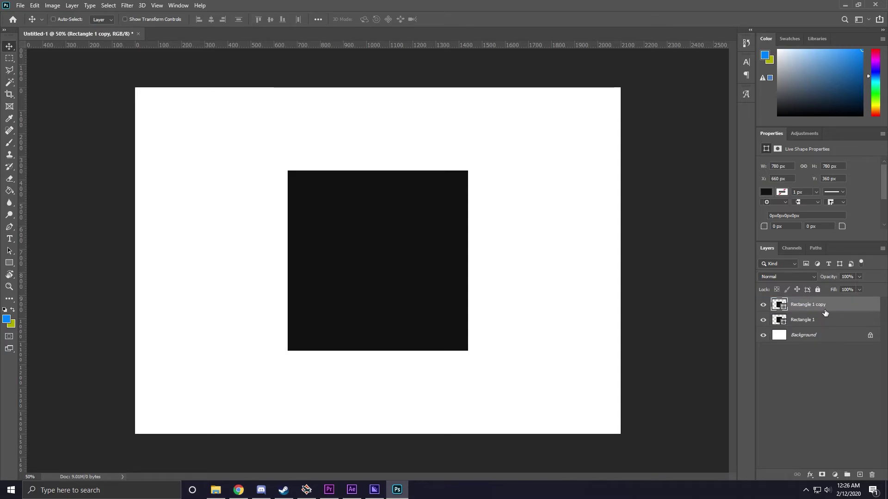
pyautogui.moveTo(820, 307); pyautogui.dragTo(821, 328)
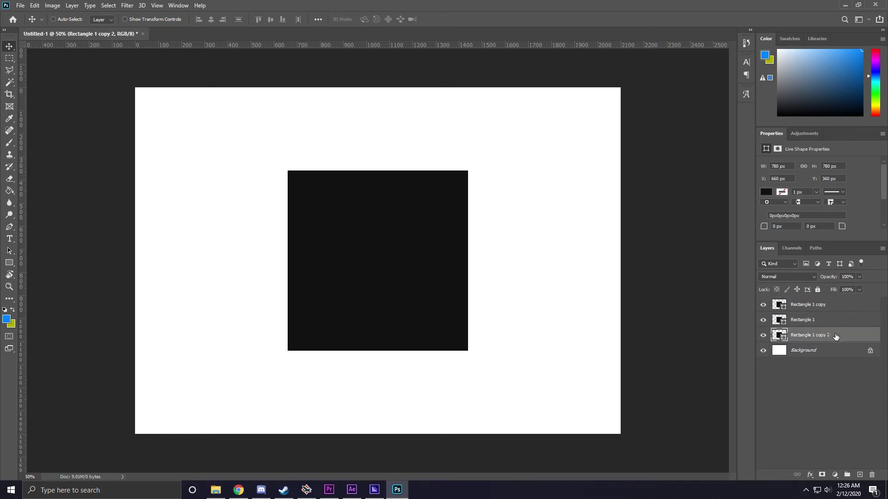
pyautogui.rightClick(810, 307)
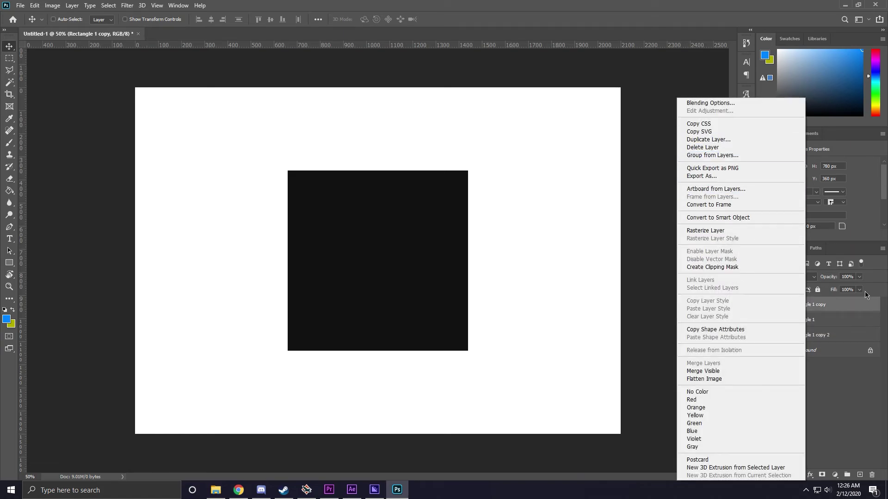
pyautogui.click(833, 317)
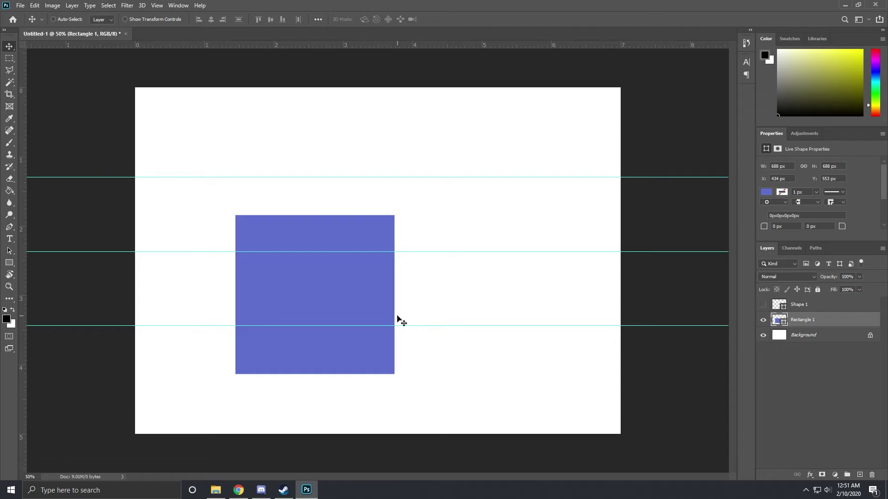
# Duplicate the blue square up and to the right at about X 828 px, Y 344 px, and undo the duplication.
pyautogui.moveTo(373, 295); pyautogui.dragTo(464, 247)
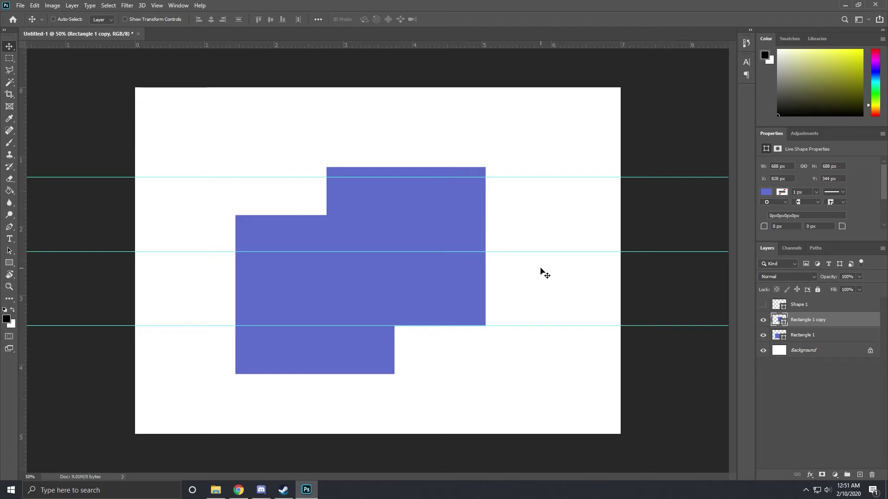
pyautogui.hotkey('ctrl', 'z')
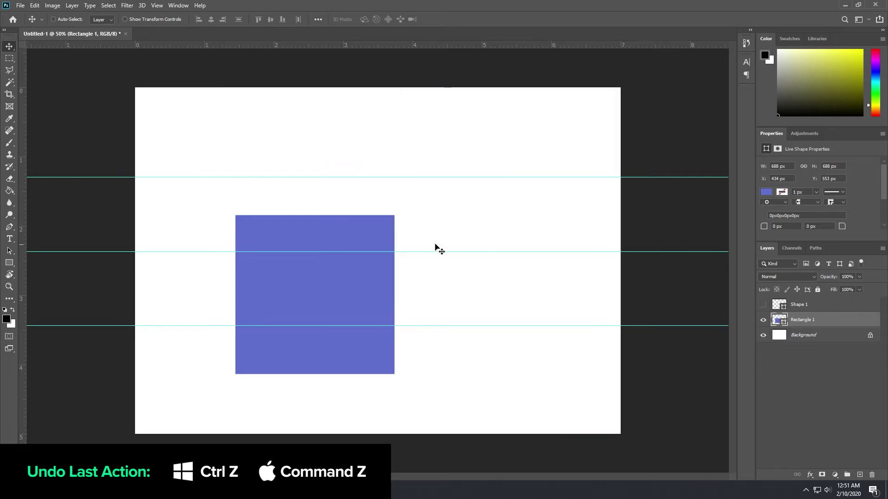
# Examine the Undo, Redo and Toggle Last State commands with their shortcuts, and leave without choosing one.
pyautogui.click(36, 8)
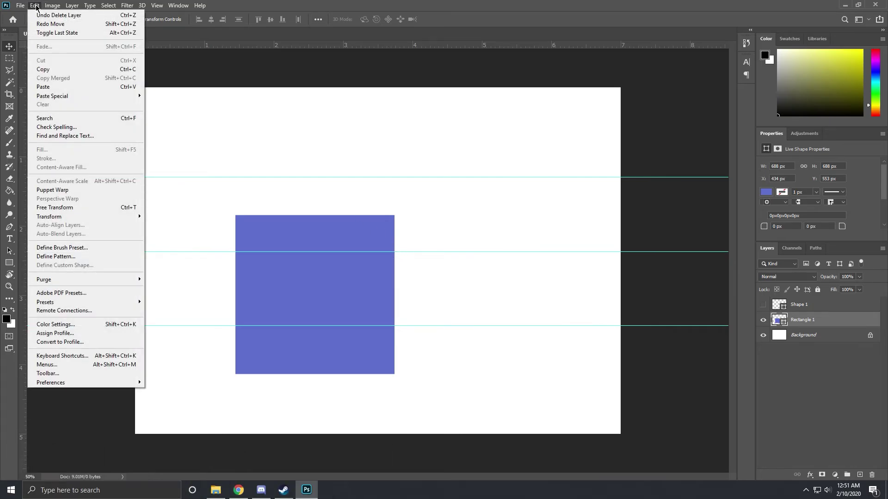
pyautogui.press('Right')
pyautogui.press('Left')
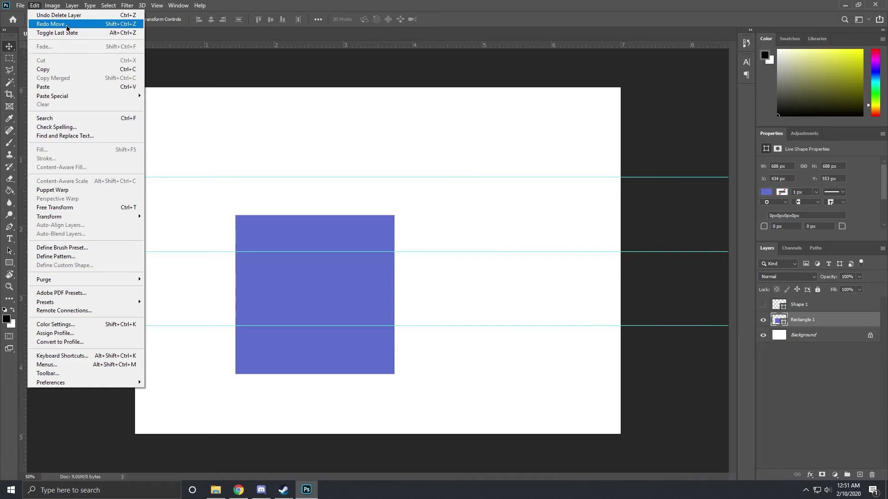
pyautogui.press('Escape')
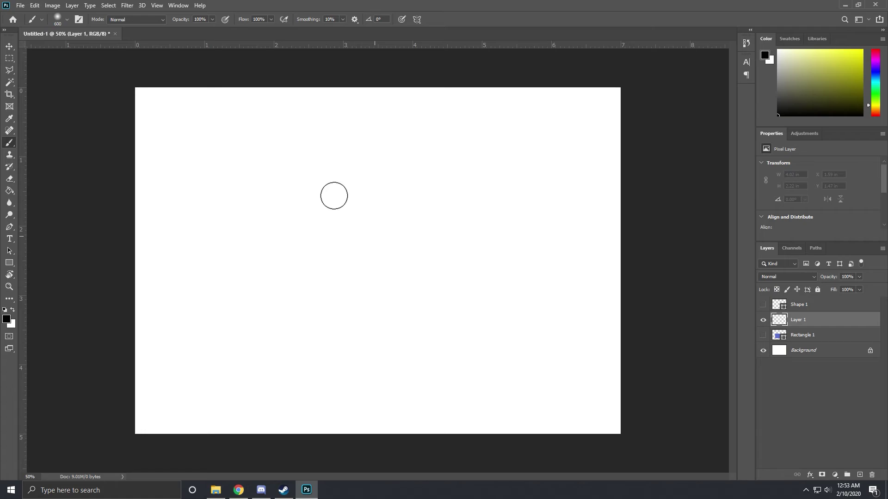
# Set the foreground color to a dark yellow and the background color to dark red a10000.
pyautogui.click(6, 320)
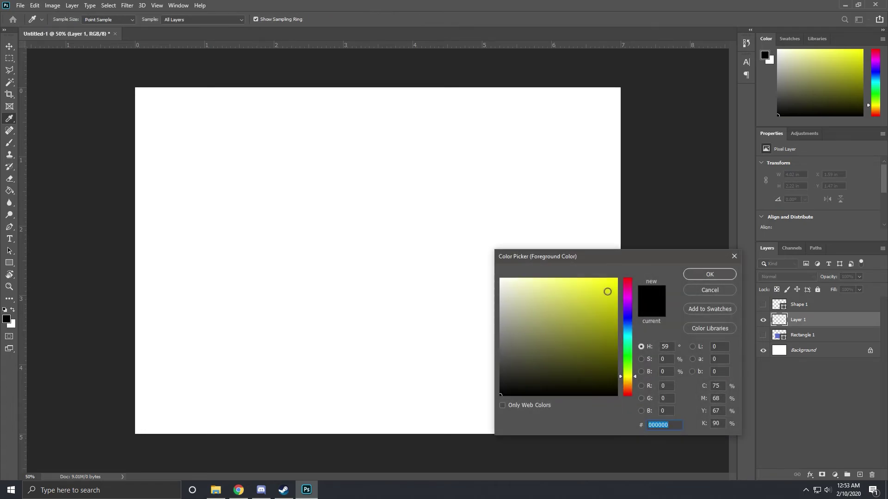
pyautogui.click(617, 315)
pyautogui.click(710, 275)
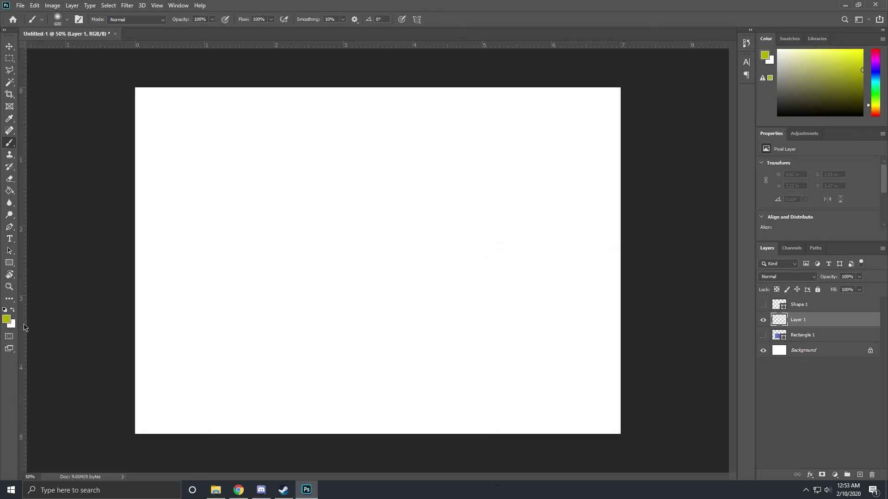
pyautogui.click(11, 325)
pyautogui.click(603, 320)
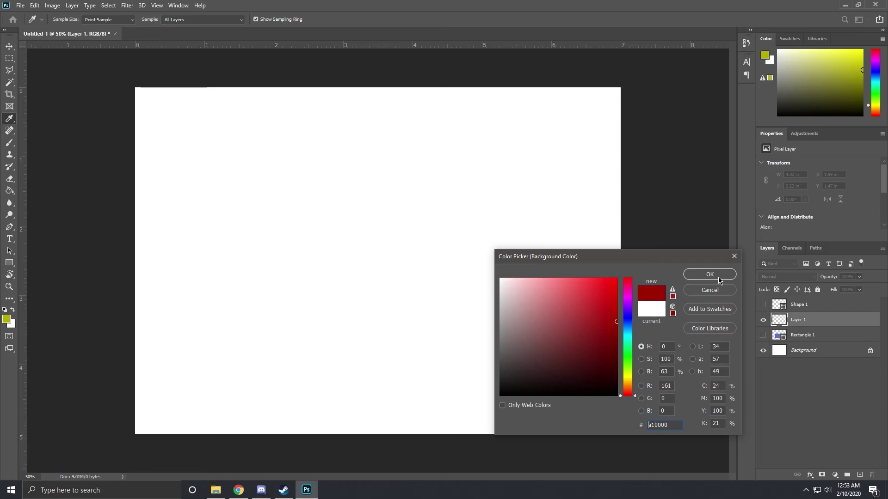
pyautogui.click(718, 276)
# With the Brush tool active, swap the foreground and background colors and swap them back.
pyautogui.press('b')
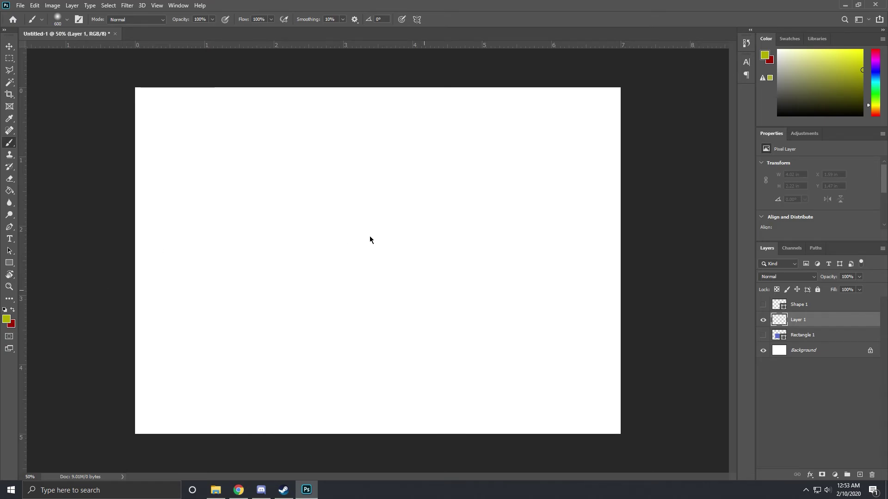
pyautogui.press('x')
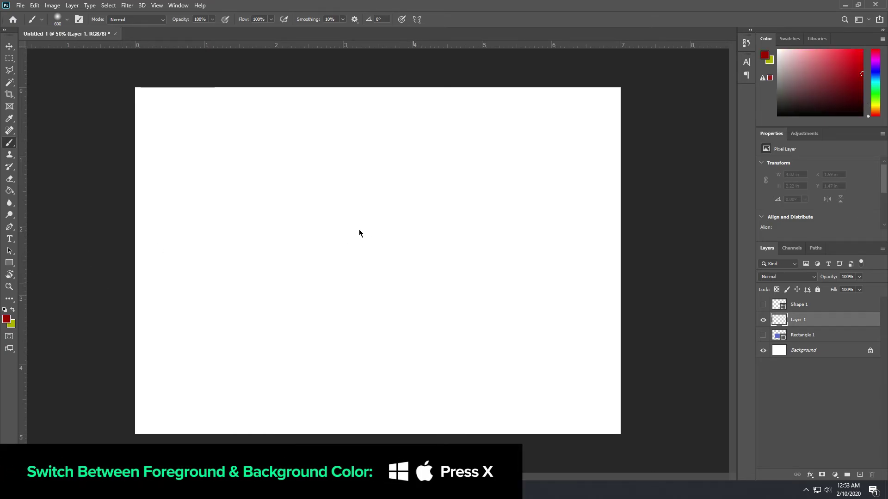
pyautogui.press('x')
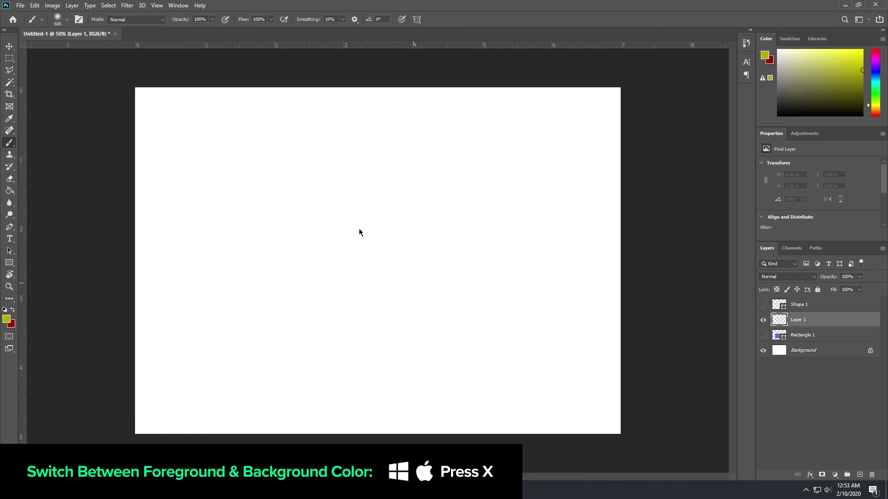
# Paint a dark yellow brush stroke on Layer 1, swap the foreground and background colors, and paint a dark red stroke over it.
pyautogui.moveTo(242, 111); pyautogui.dragTo(432, 232)
pyautogui.press('x')
pyautogui.moveTo(259, 185); pyautogui.dragTo(407, 273)
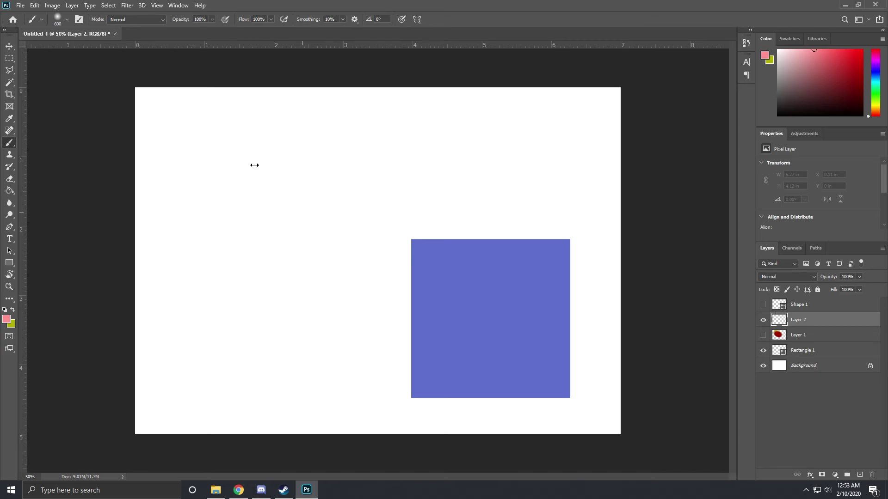
# Sample the blue square, the white canvas and the blue square again with the Eyedropper, and paint a diagonal blue brush stroke on Layer 2.
pyautogui.press('i')
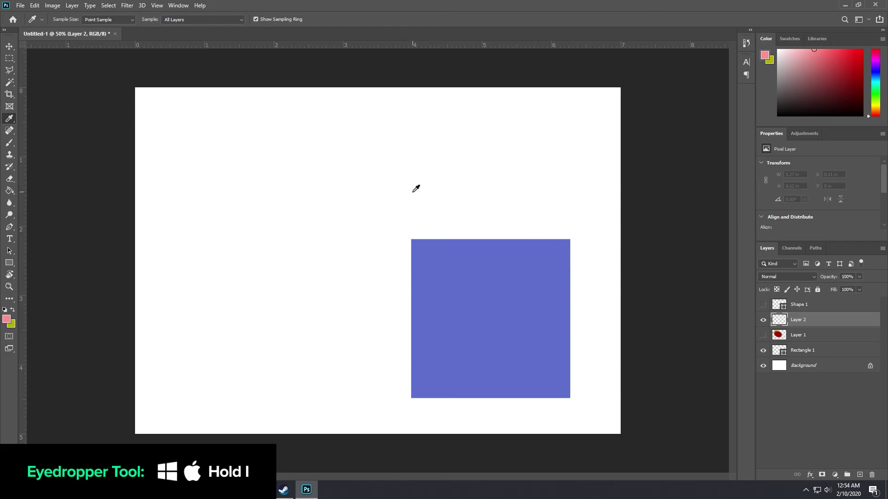
pyautogui.click(555, 250)
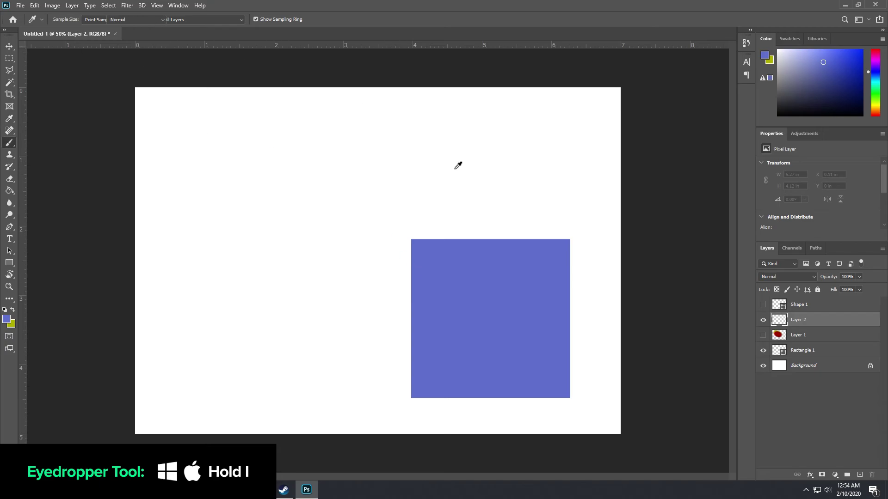
pyautogui.click(388, 171)
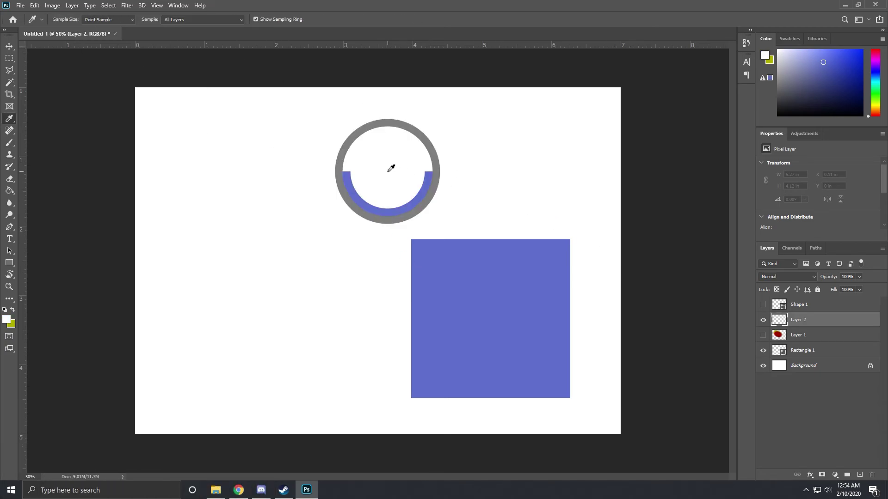
pyautogui.click(547, 262)
pyautogui.moveTo(490, 267)
pyautogui.mouseDown()
pyautogui.moveTo(478, 265)
pyautogui.moveTo(500, 275)
pyautogui.mouseUp()
pyautogui.press('b')
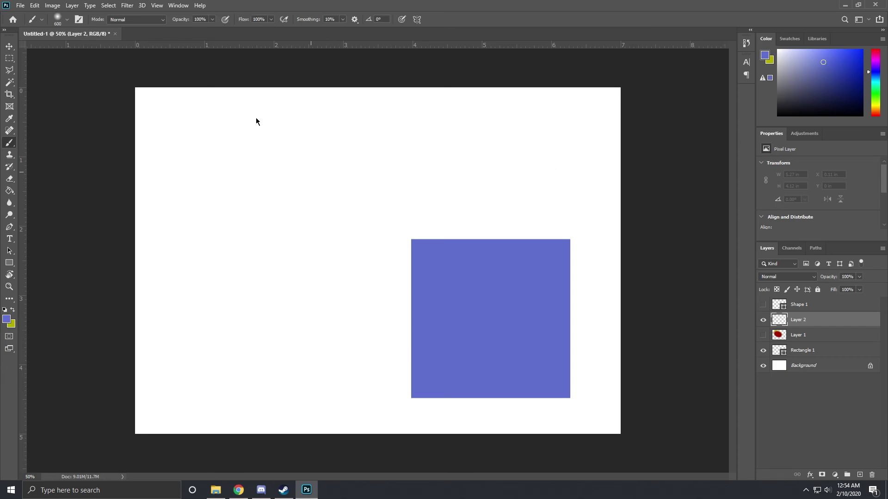
pyautogui.moveTo(257, 122); pyautogui.dragTo(377, 247)
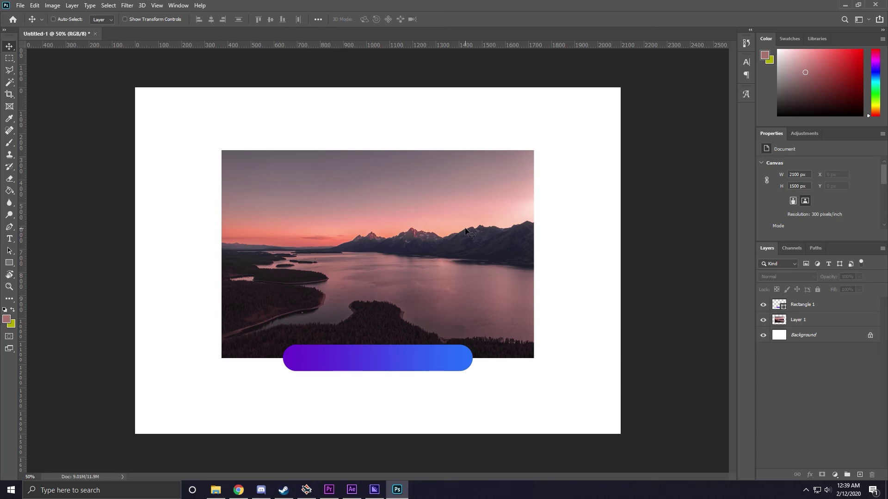
# Sample colors from the photo's sky and the gradient bar, finishing with the orange-pink horizon as foreground color, and return to the Move tool.
pyautogui.press('i')
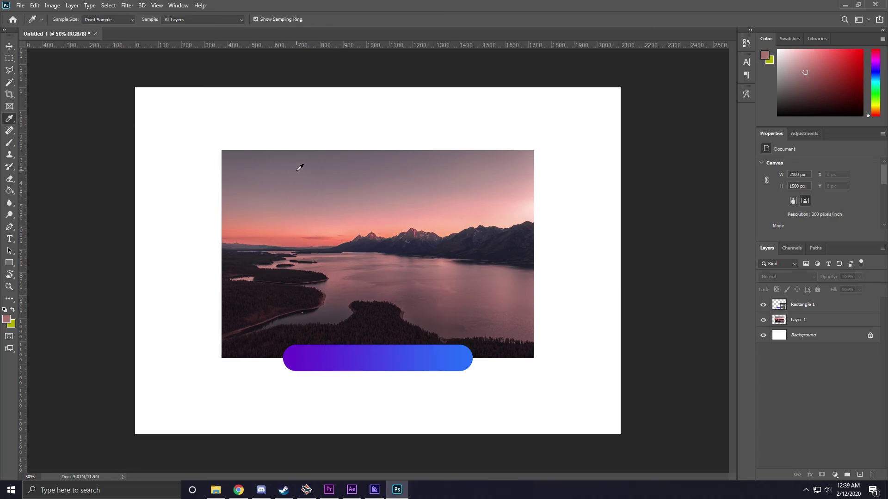
pyautogui.click(316, 229)
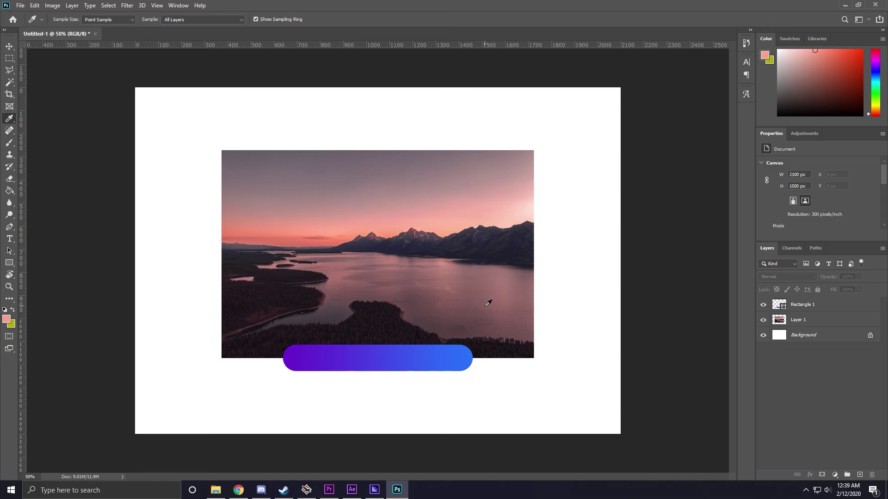
pyautogui.click(357, 357)
pyautogui.click(455, 353)
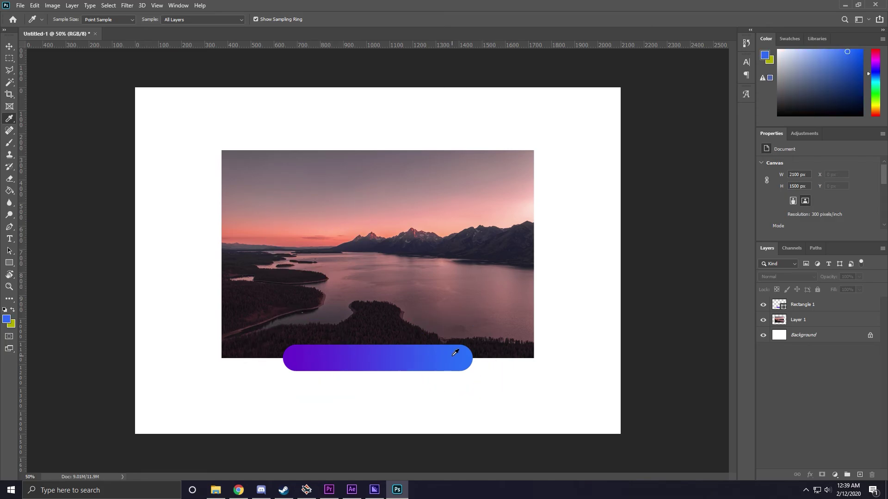
pyautogui.click(514, 214)
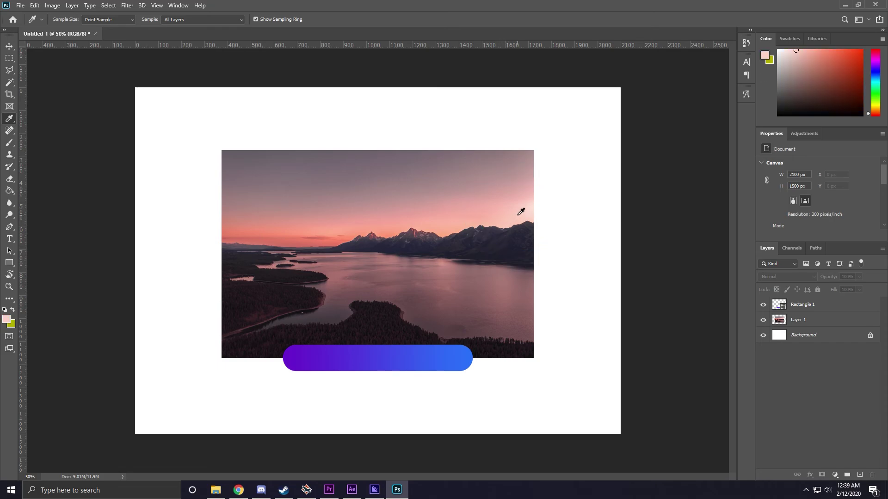
pyautogui.click(288, 236)
pyautogui.press('v')
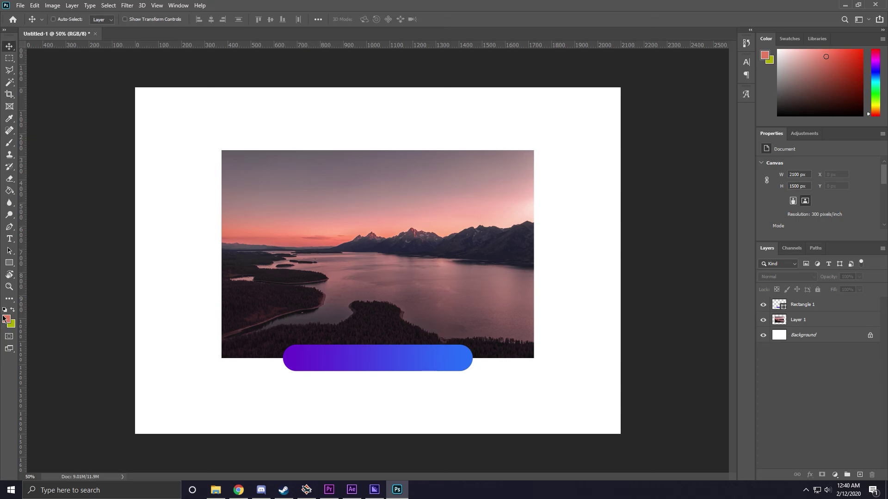
pyautogui.click(7, 320)
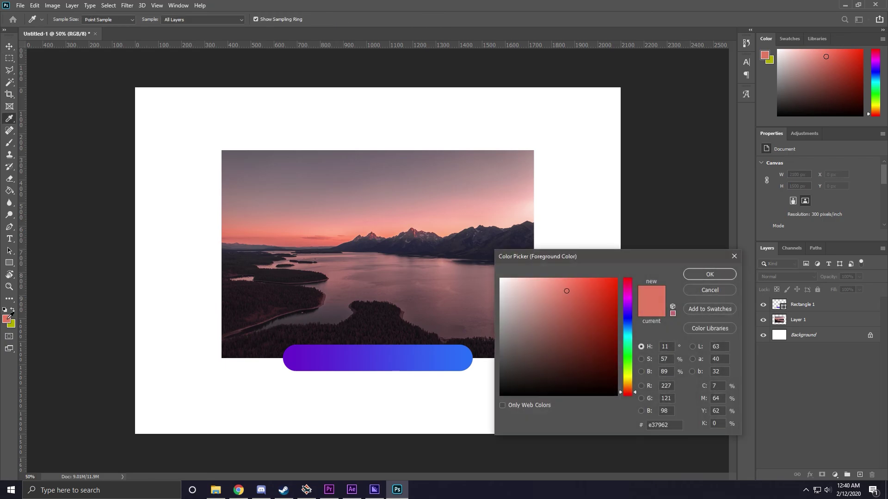
pyautogui.moveTo(642, 257); pyautogui.dragTo(632, 181)
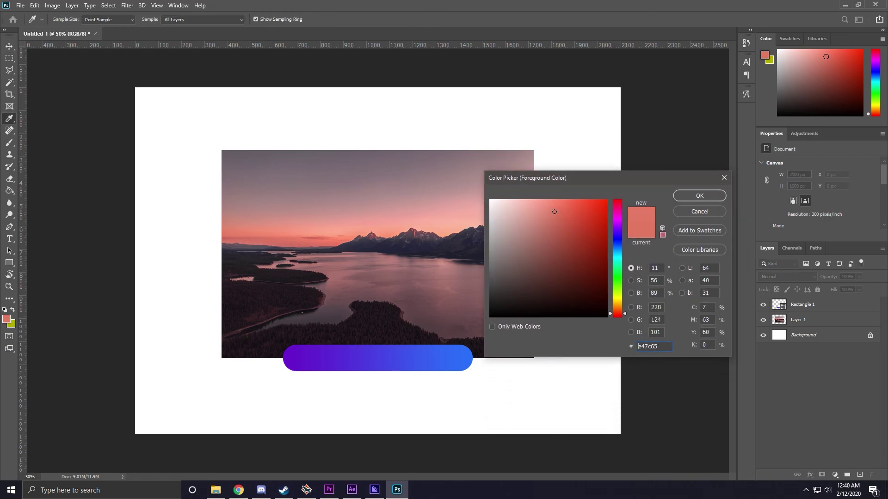
pyautogui.click(699, 212)
pyautogui.press('v')
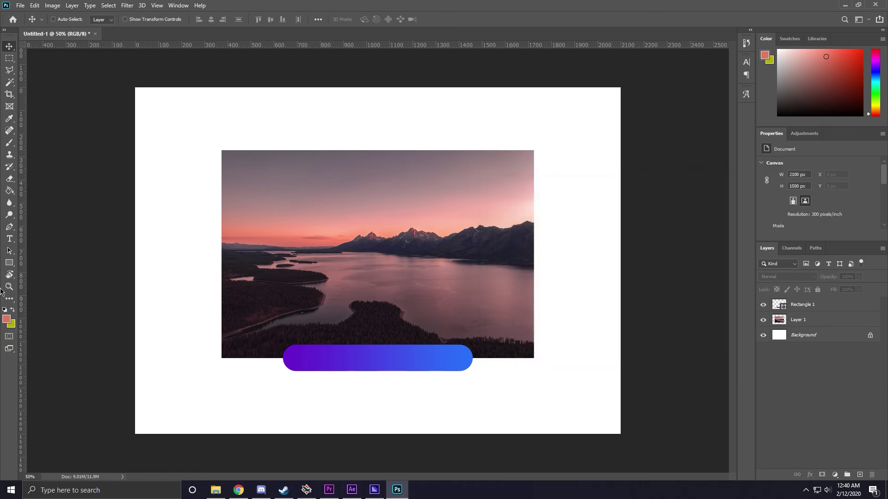
# Open the Color Picker for the foreground color and select its whole hex code.
pyautogui.click(7, 320)
pyautogui.doubleClick(652, 348)
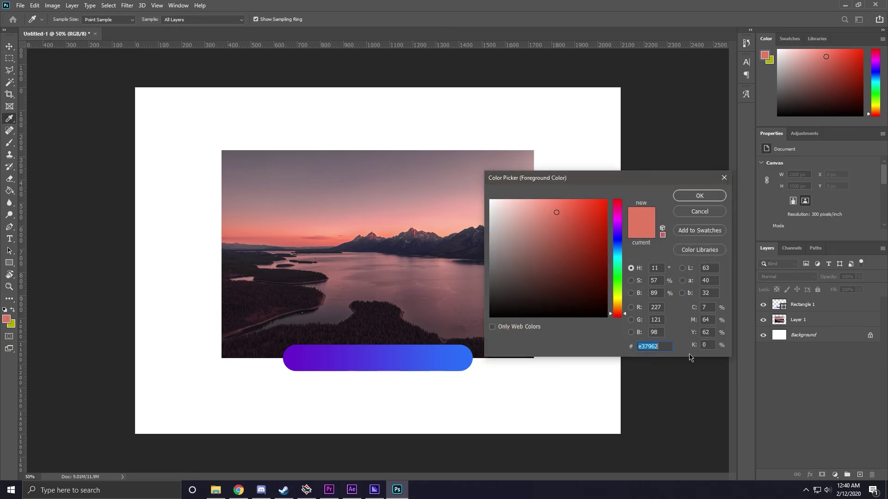